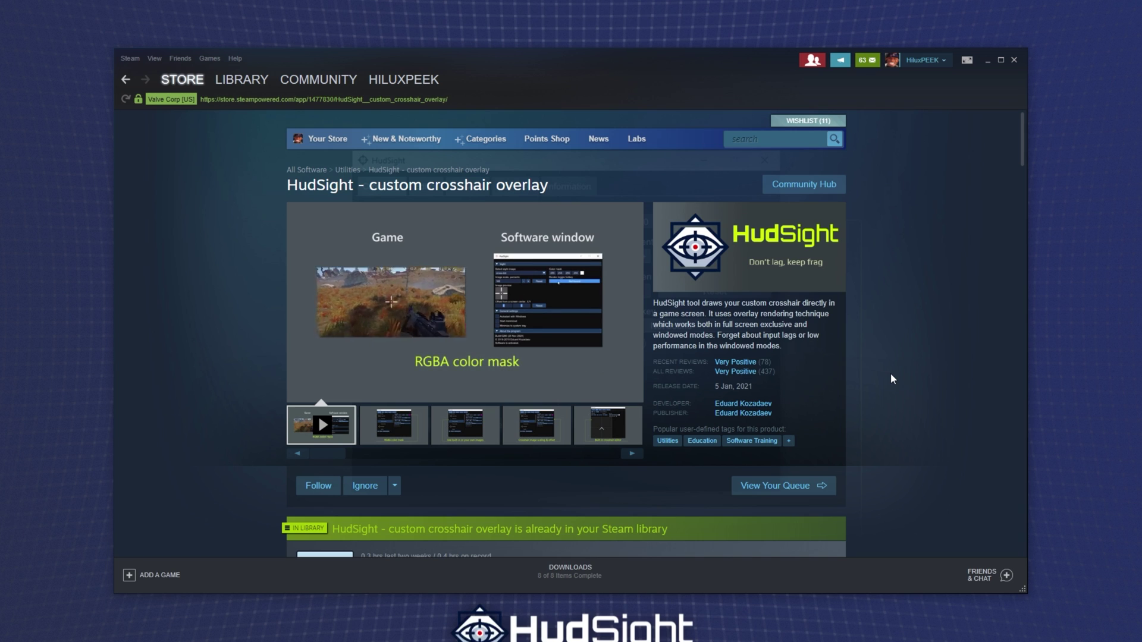
mouse_move(819, 338)
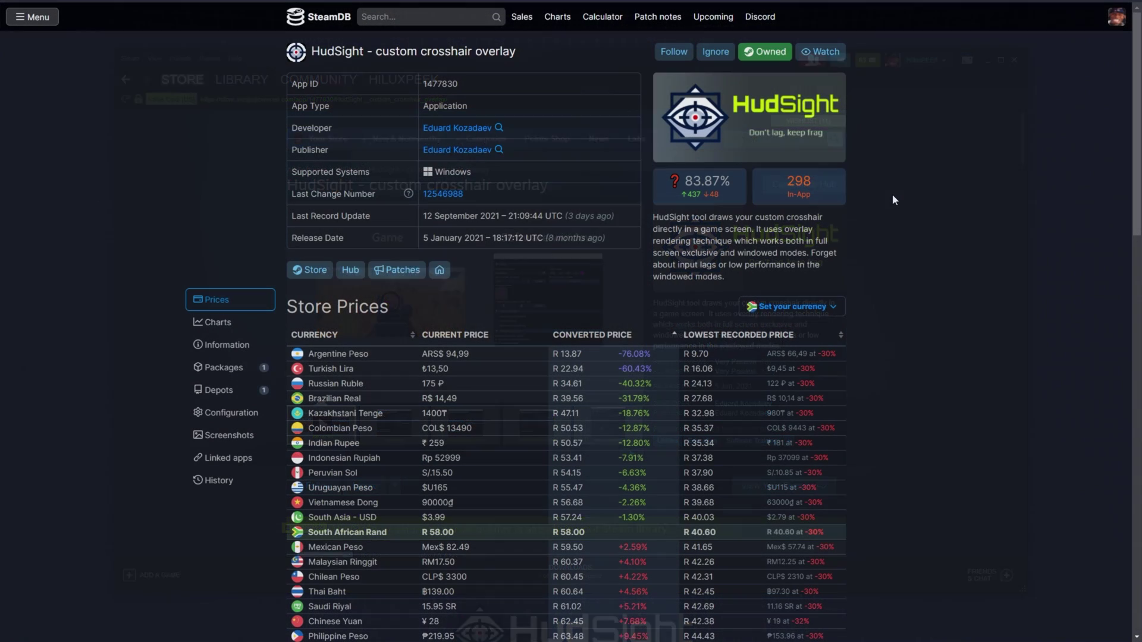
scroll(893, 195, down, 8)
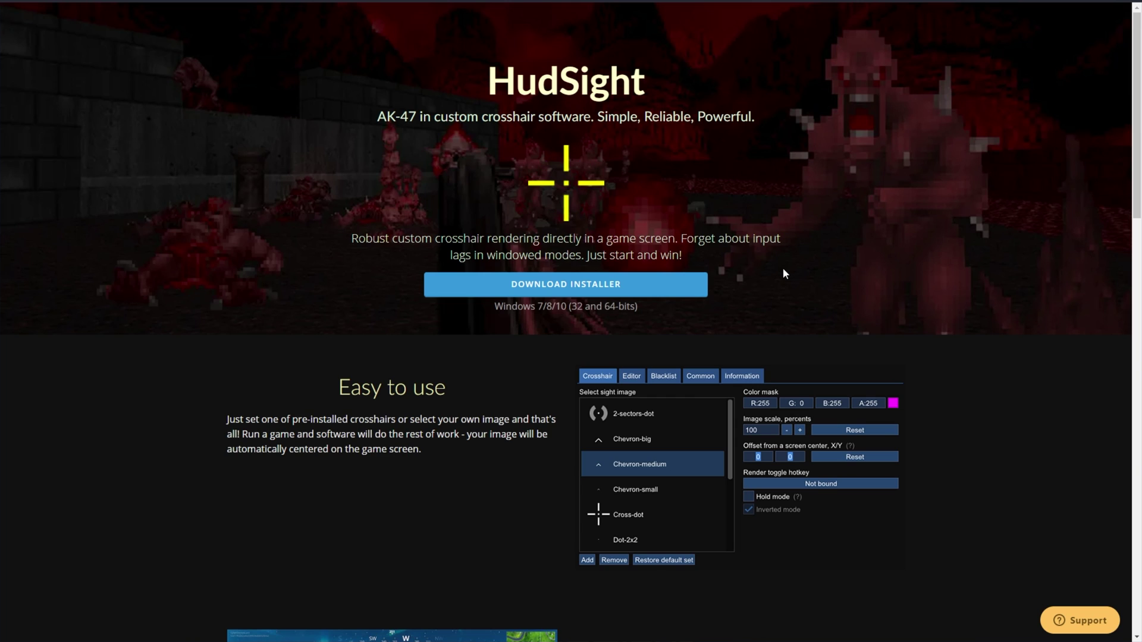
- Download the HudSight installer and run hudsight-5381.exe from the download shelf
click(626, 295)
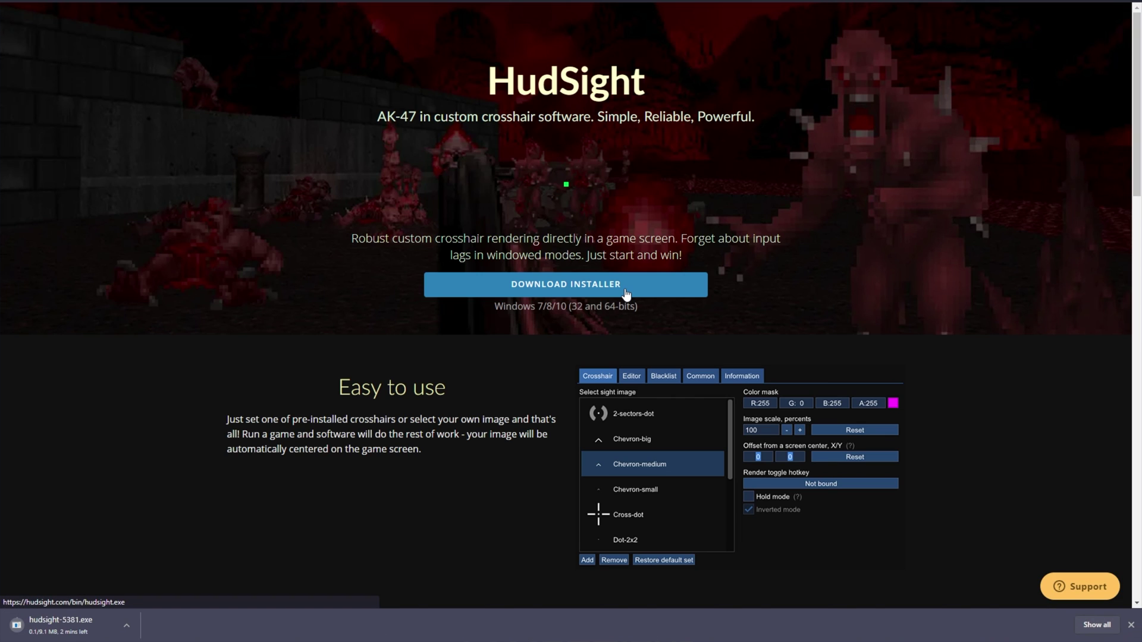
click(59, 624)
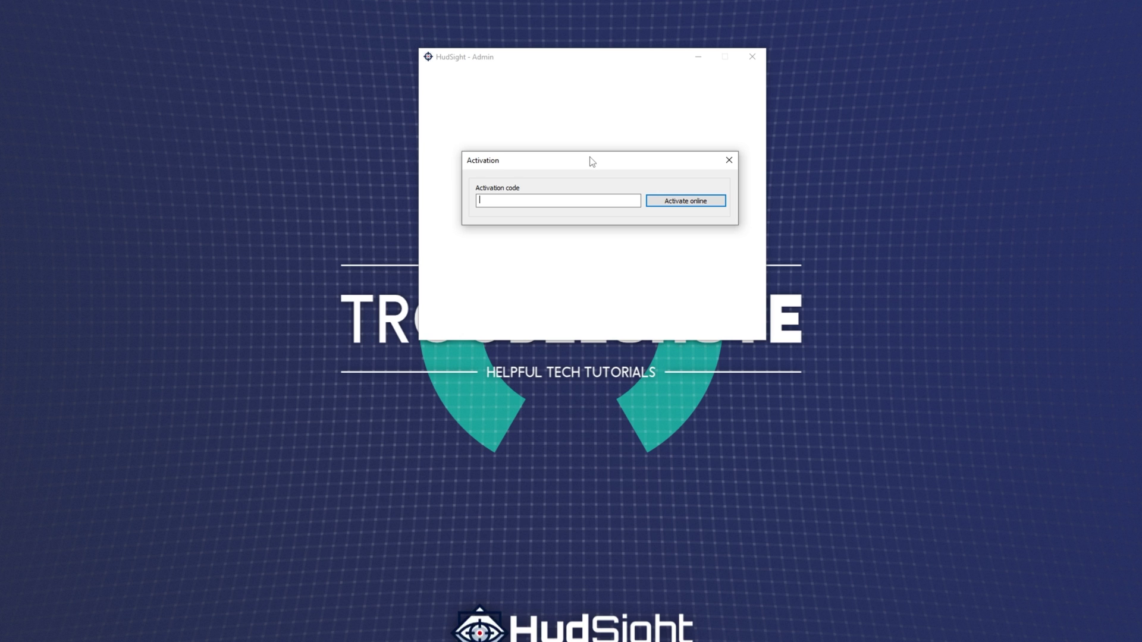
- Continue in demo mode, then activate HudSight online with the Rust activation code
click(730, 160)
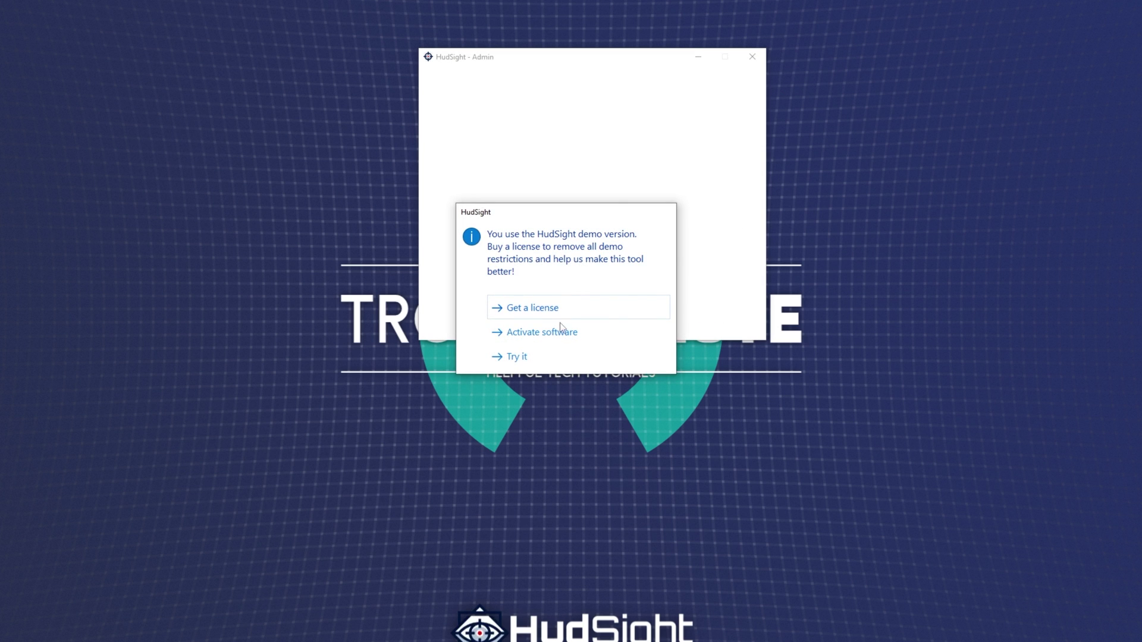
click(545, 360)
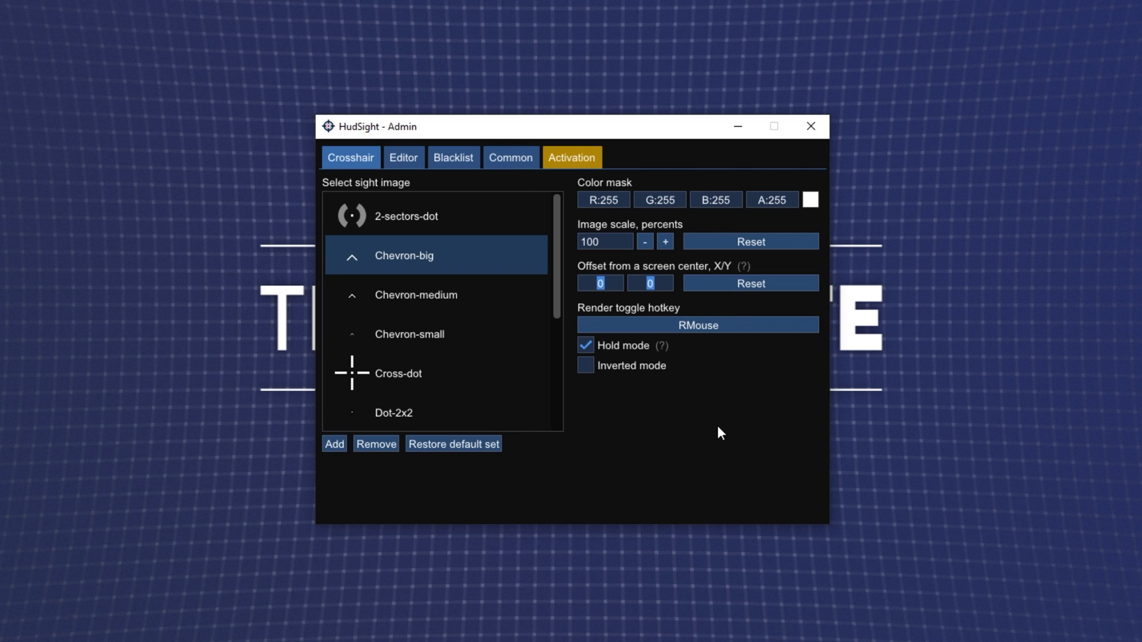
click(571, 158)
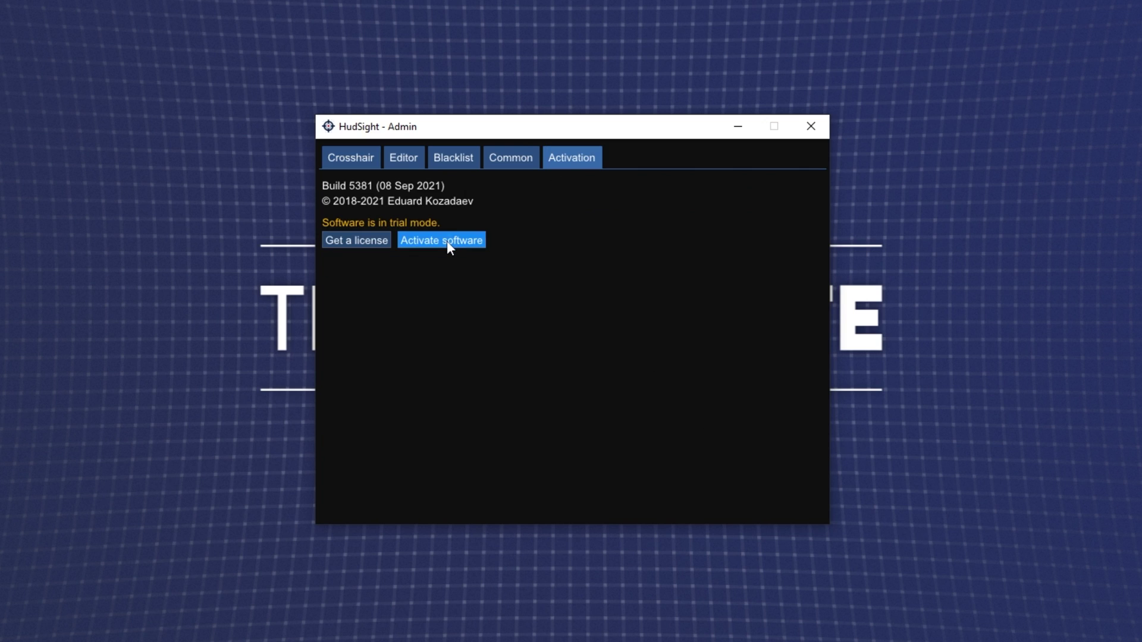
click(447, 241)
text(FRE)
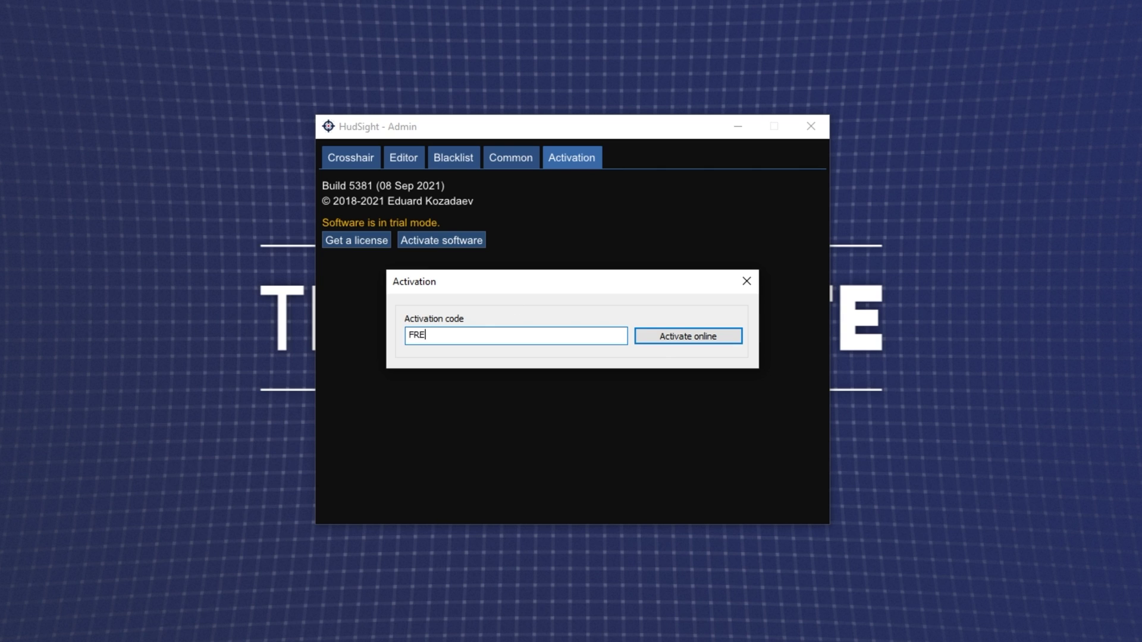
text(E-FOR-RUST)
click(669, 338)
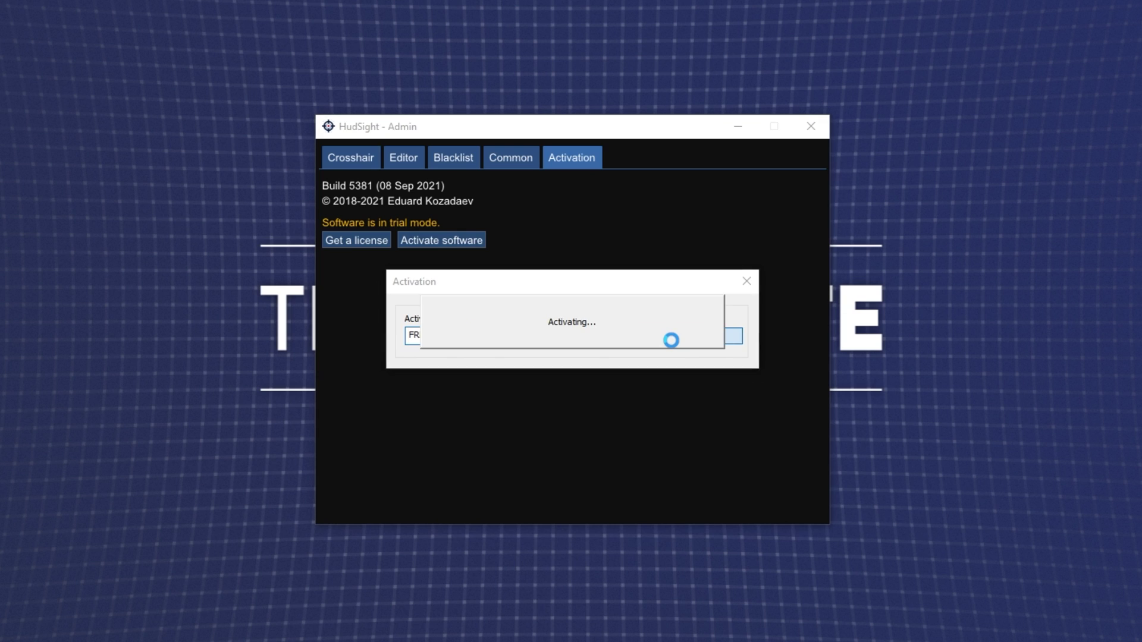
click(628, 373)
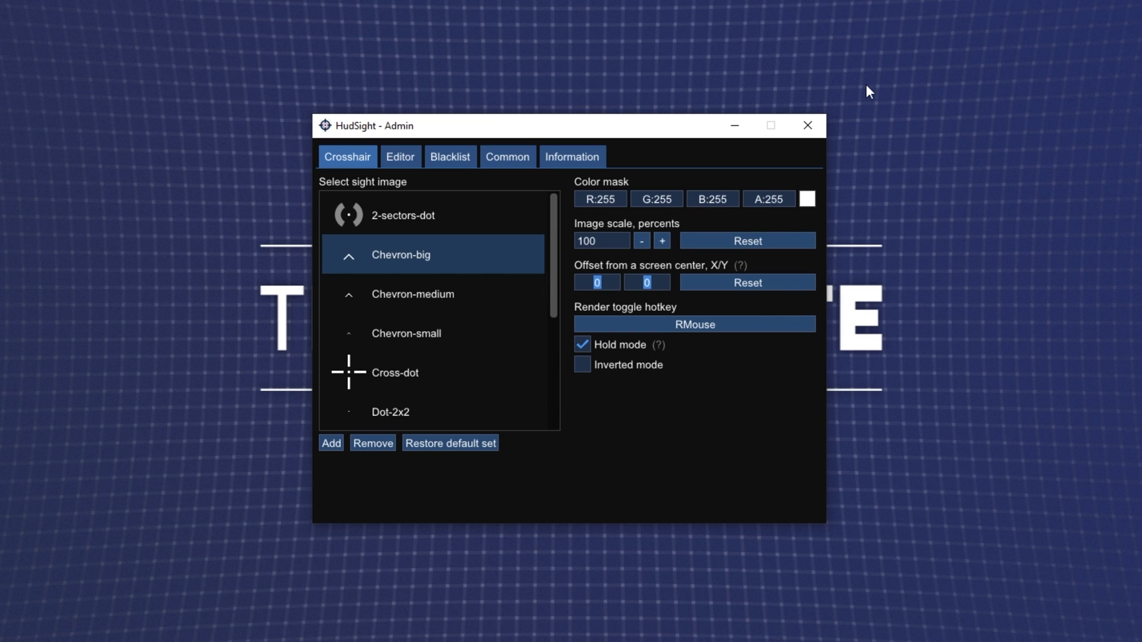
- Switch to the Editor tab with Chevron-big selected to edit its pixels
click(401, 158)
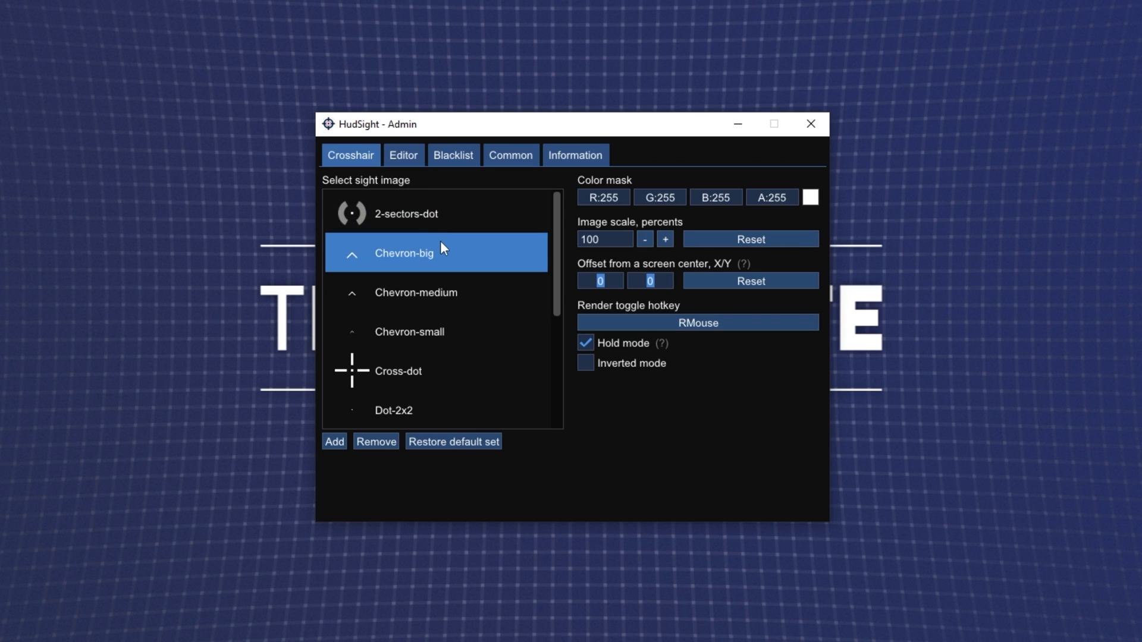
- Open the chevron in the editor, widening the image then restoring it to 64×64
click(416, 157)
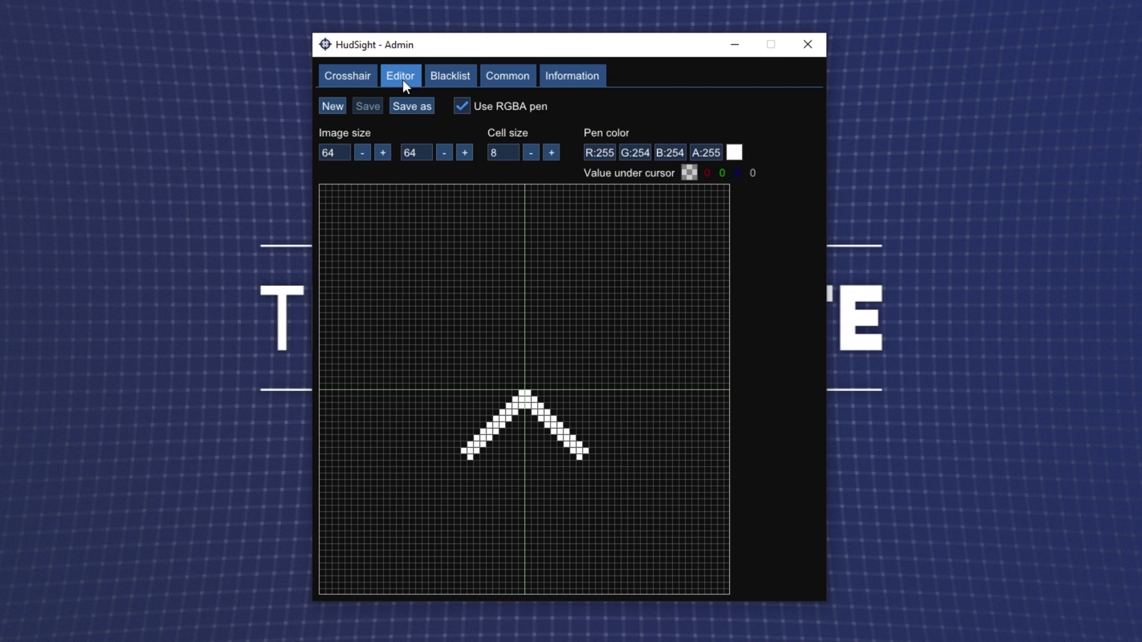
click(382, 153)
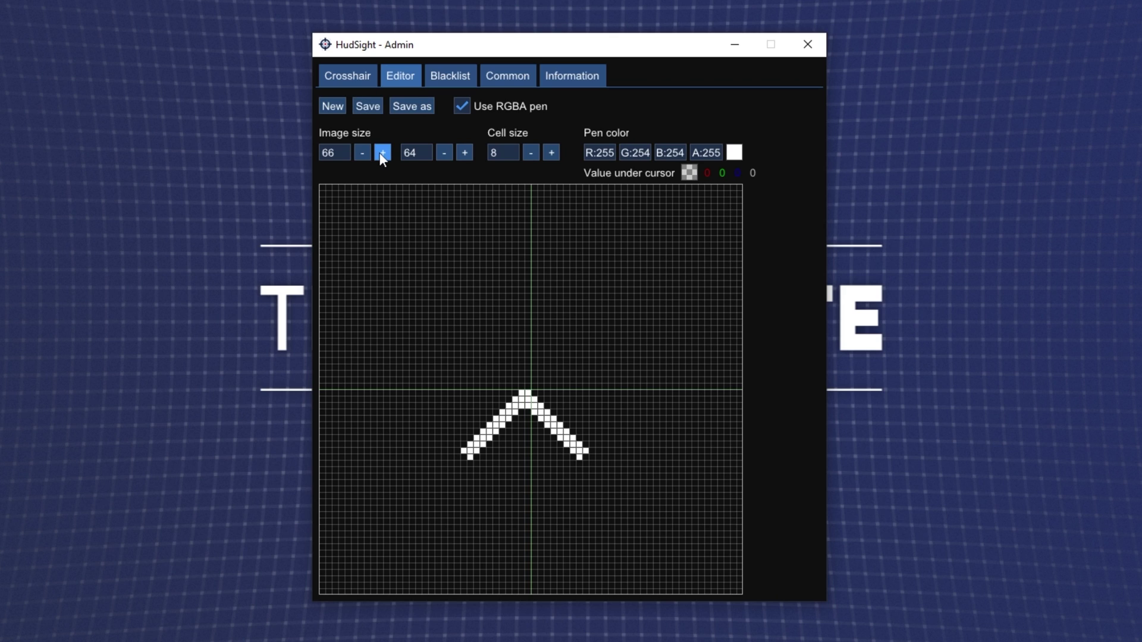
click(381, 154)
click(364, 157)
click(364, 157)
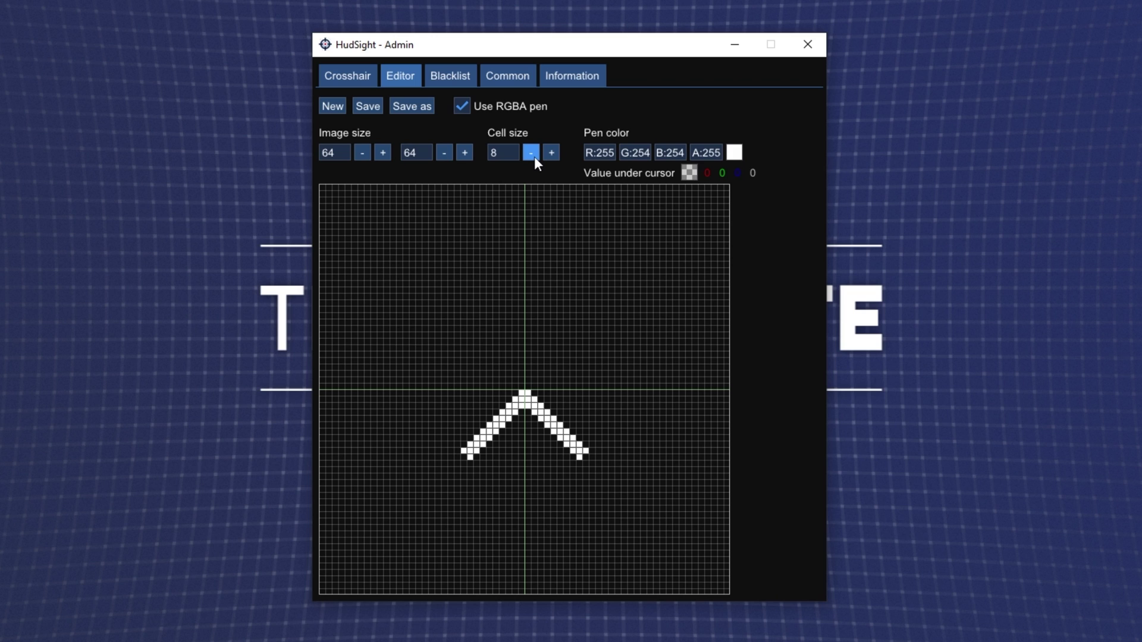
- Try 10-pixel cells, return to 8, and paint a dotted white arc above the chevron
click(551, 153)
click(551, 154)
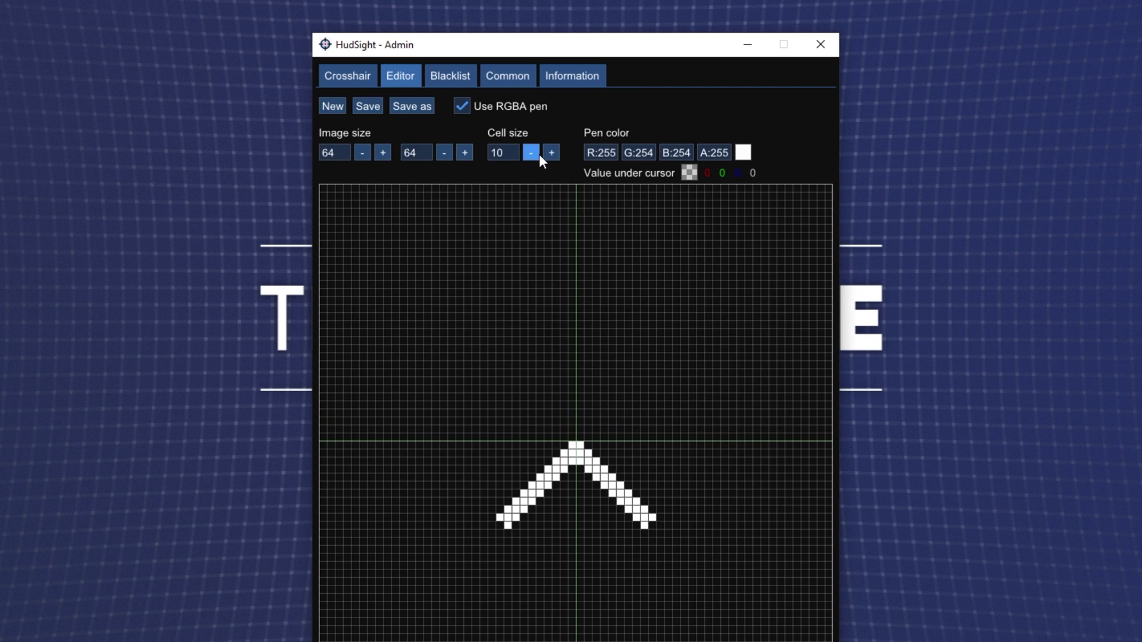
click(538, 154)
click(538, 154)
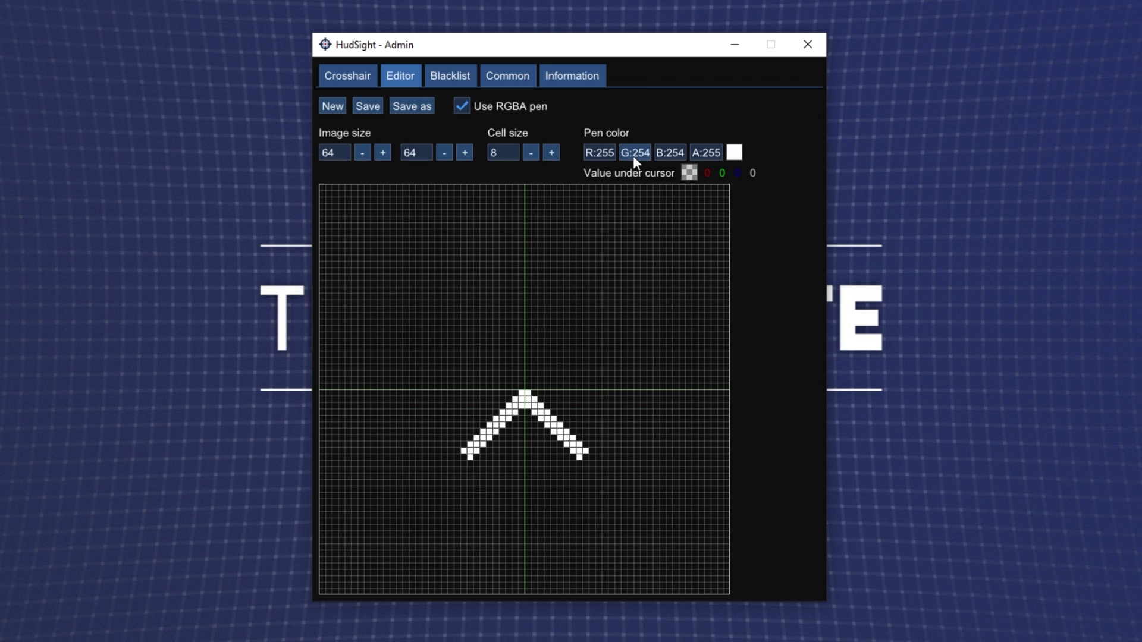
mouse_move(582, 283)
mouse_down()
mouse_move(576, 355)
mouse_move(612, 343)
mouse_up()
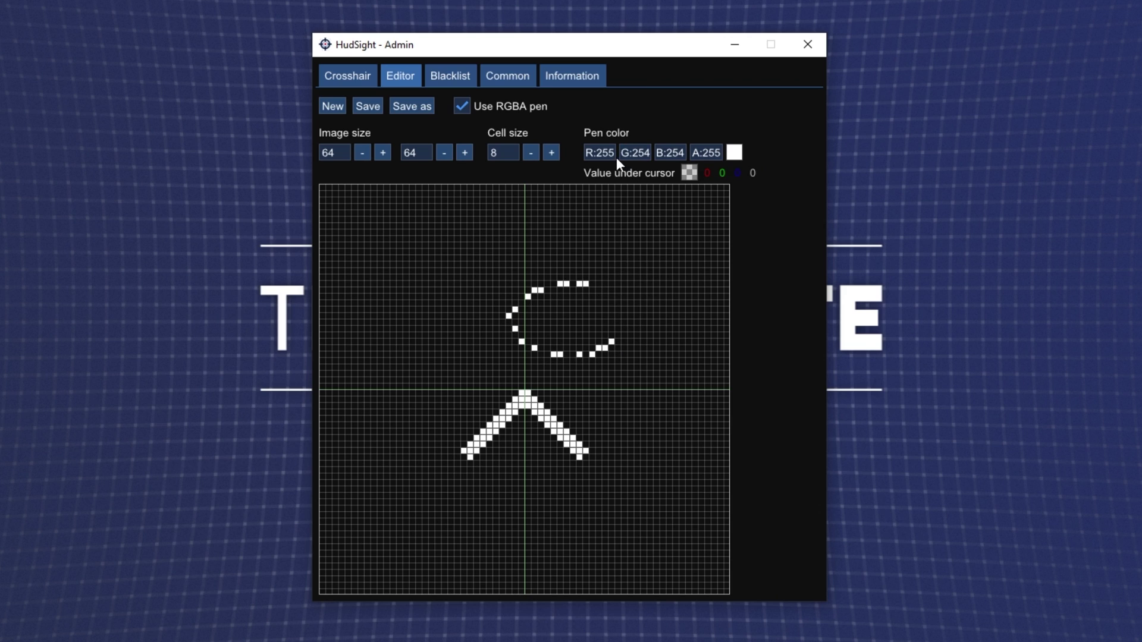
- Set the pen colour to red, undo a stray red stroke, and paint two red dots
click(736, 155)
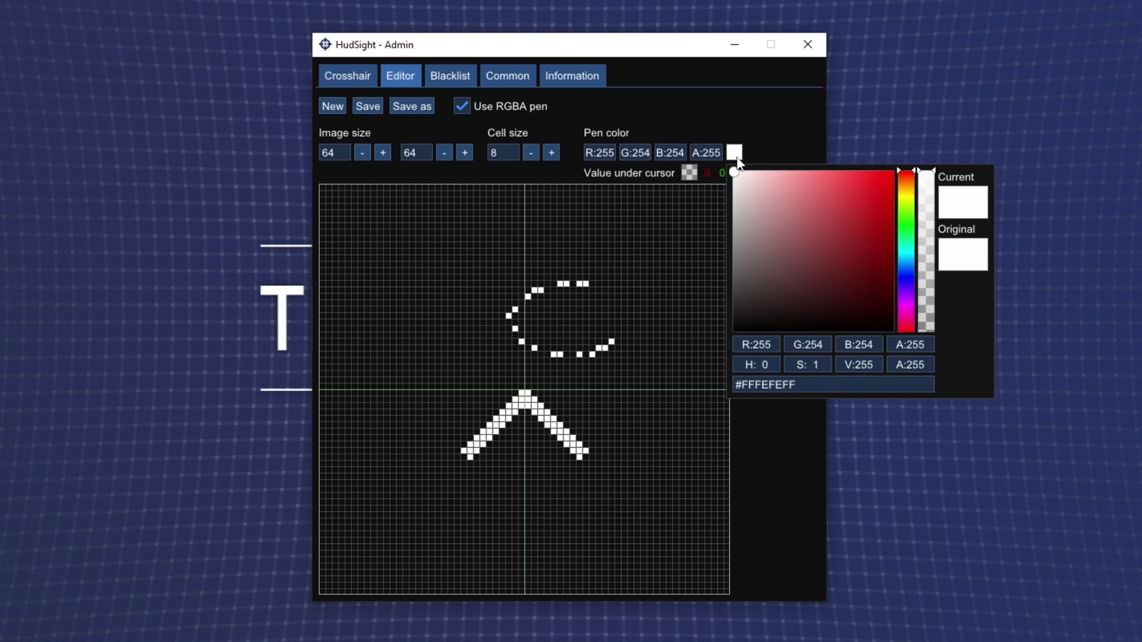
drag(767, 173, 895, 173)
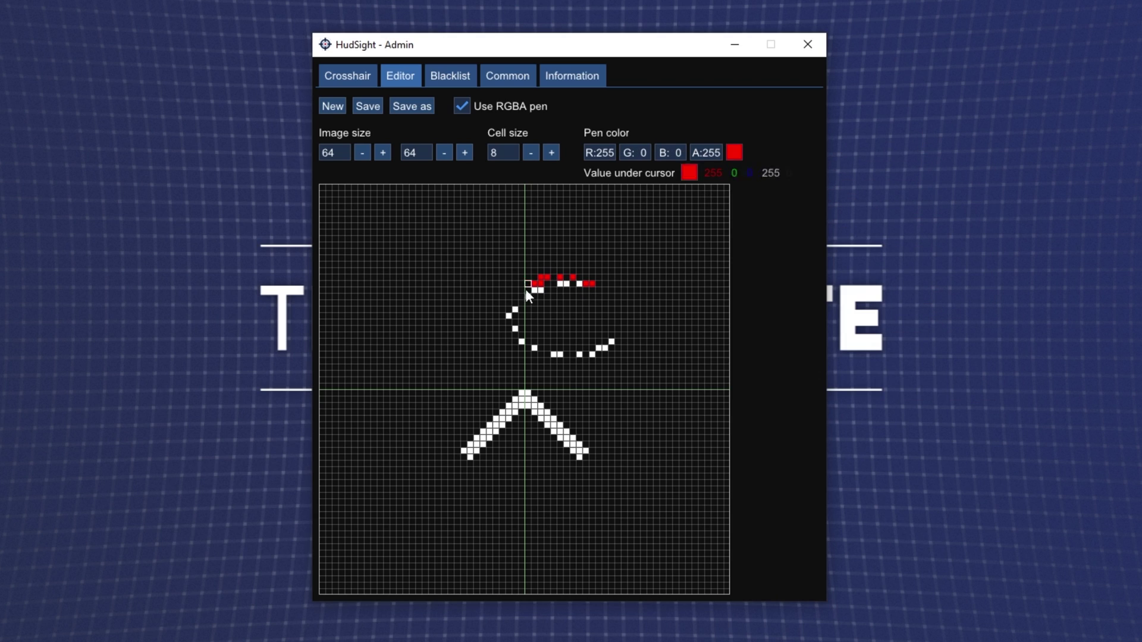
mouse_move(526, 296)
mouse_down()
mouse_move(583, 350)
mouse_move(631, 342)
mouse_move(586, 357)
mouse_up()
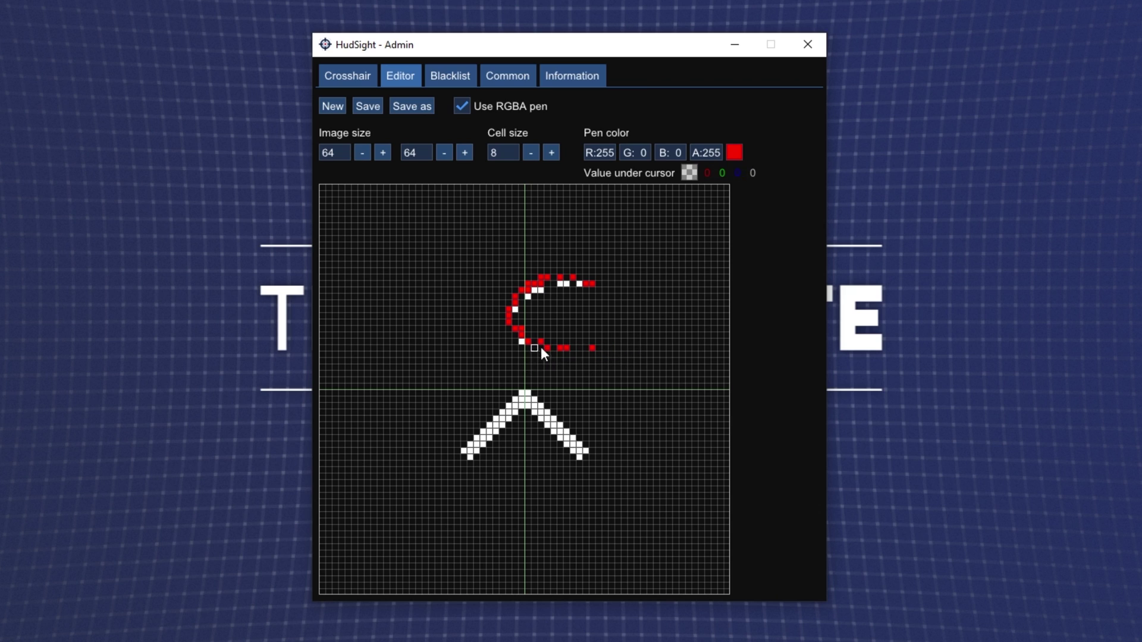
key(ctrl+z)
key(ctrl+z)
key(ctrl+z)
key(ctrl+z)
drag(558, 347, 572, 346)
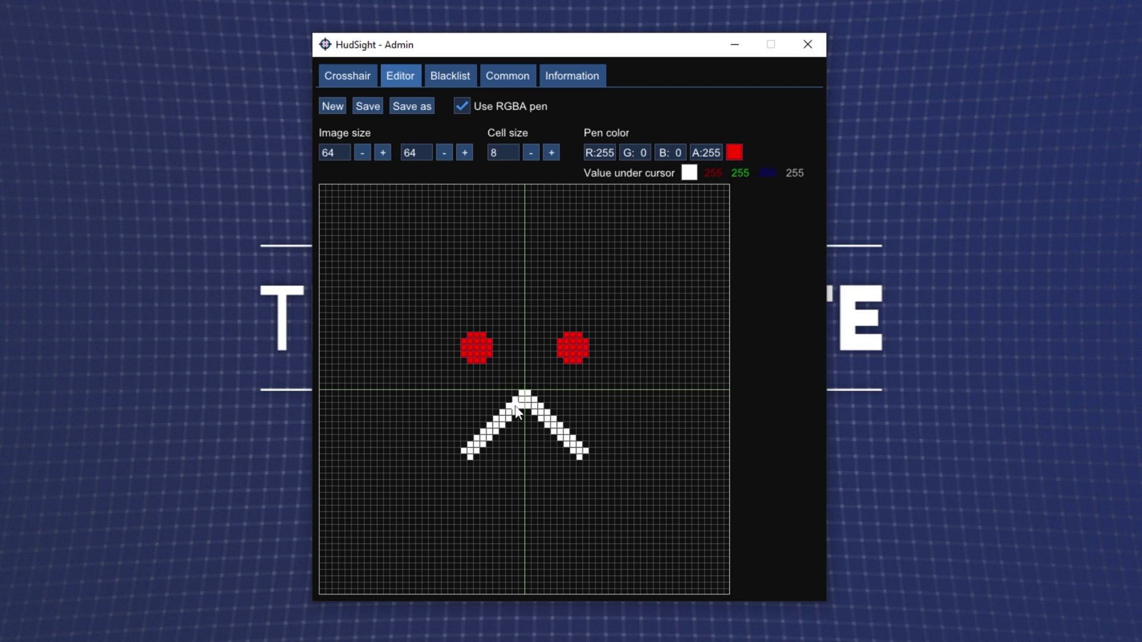
- Cancel a new image, untick Start with high privileges in Common settings, and return to Crosshair
click(334, 106)
click(683, 290)
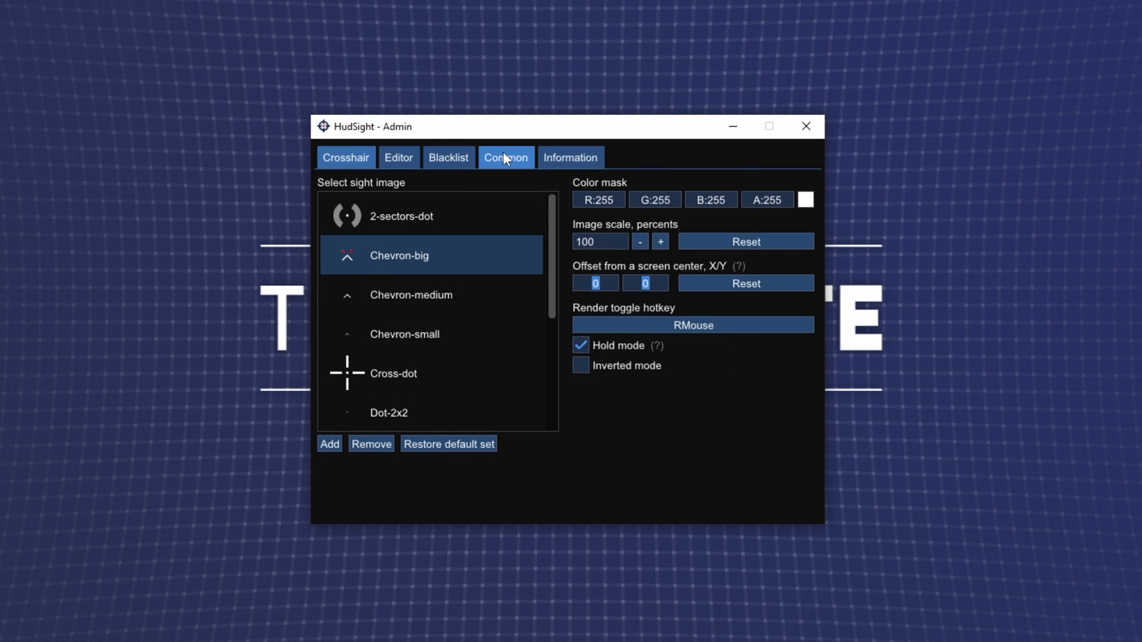
click(503, 155)
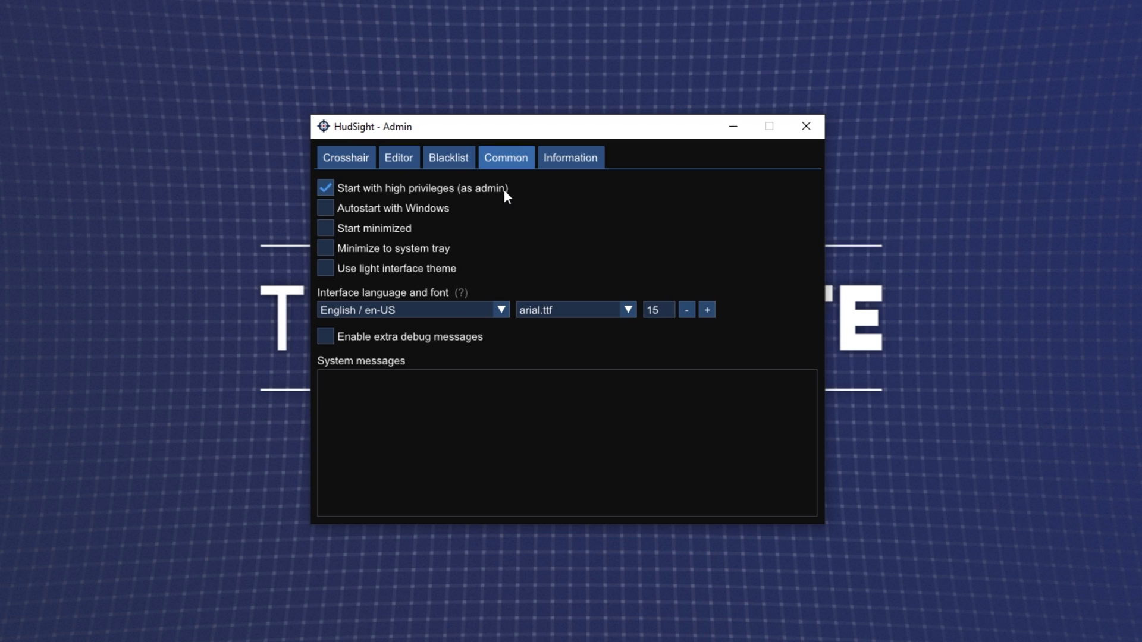
click(323, 185)
click(345, 160)
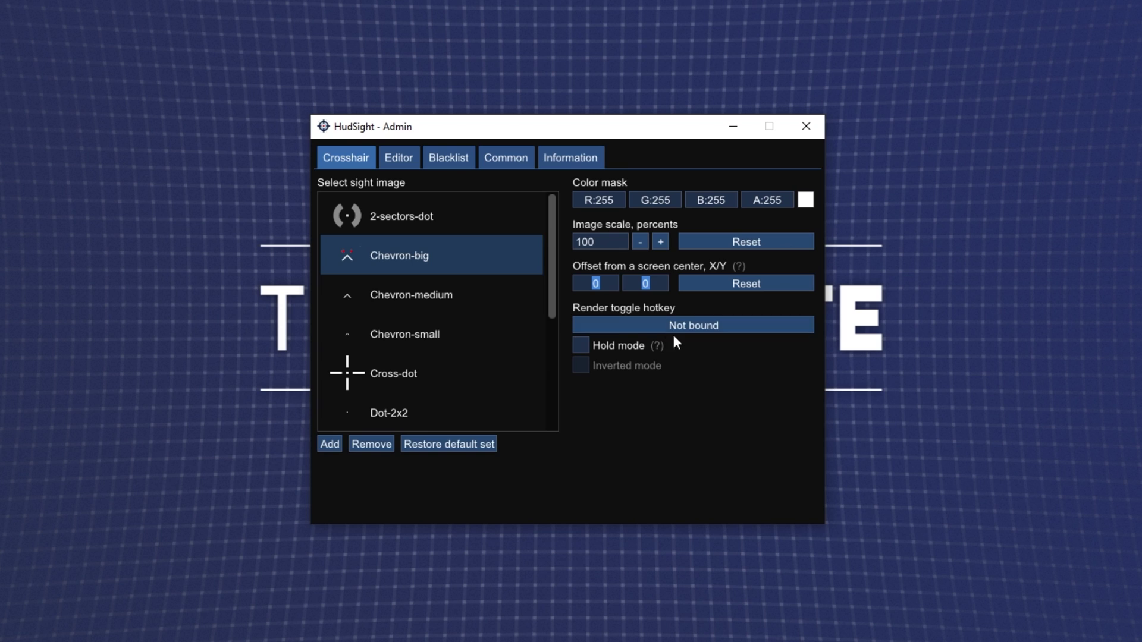
- Bind the right mouse button as render toggle hotkey with hold and inverted mode, then show Blacklist
click(617, 345)
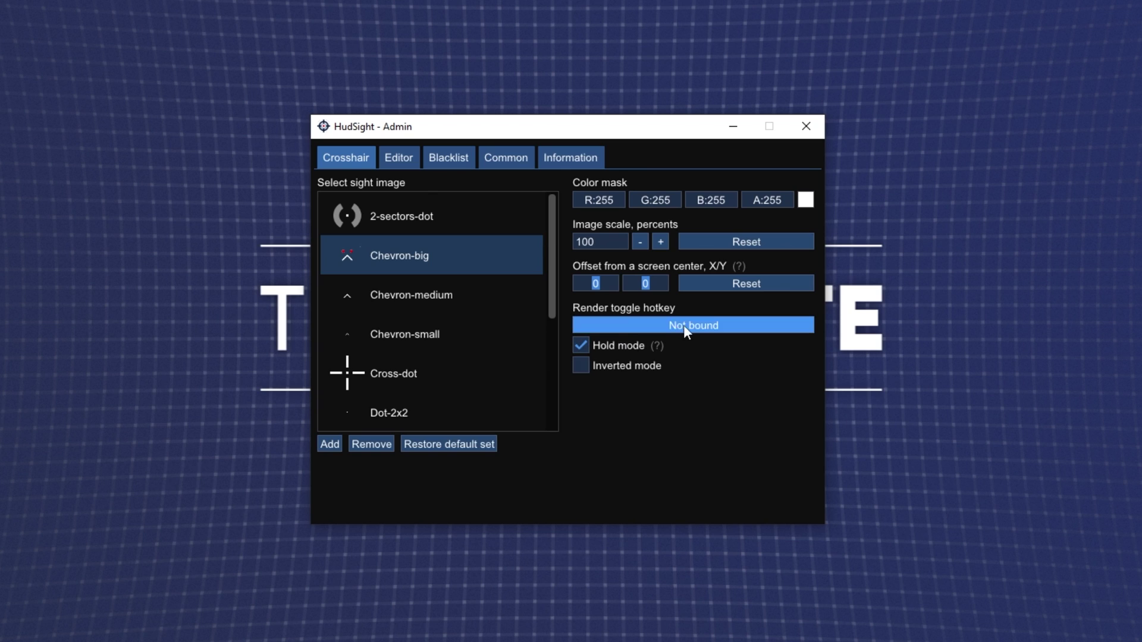
click(685, 326)
right_click(685, 326)
click(615, 364)
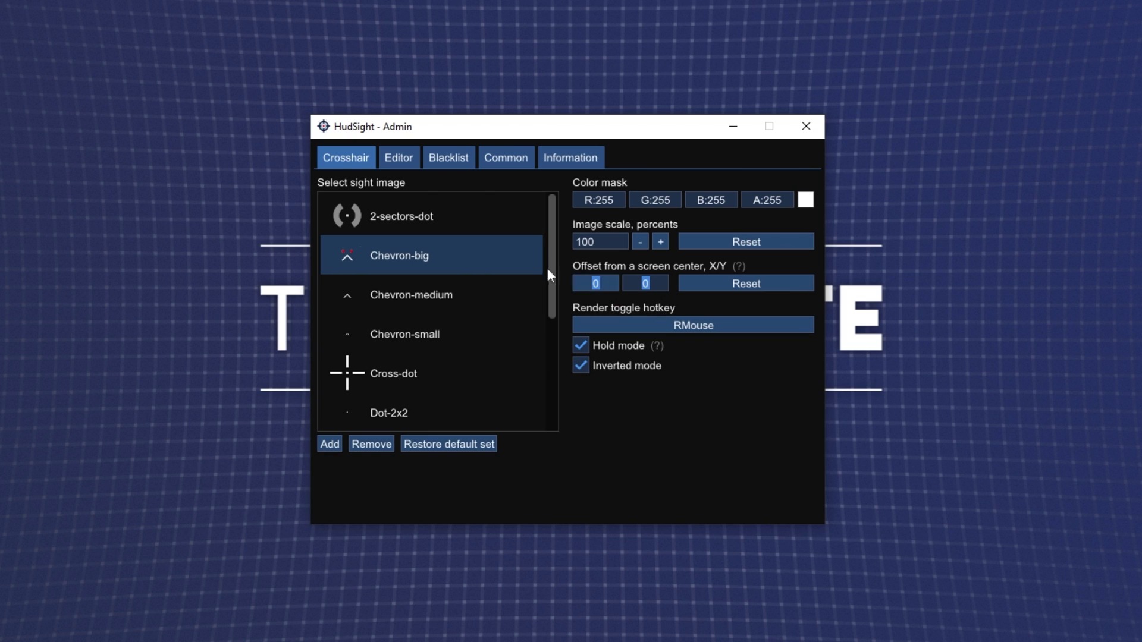
click(447, 159)
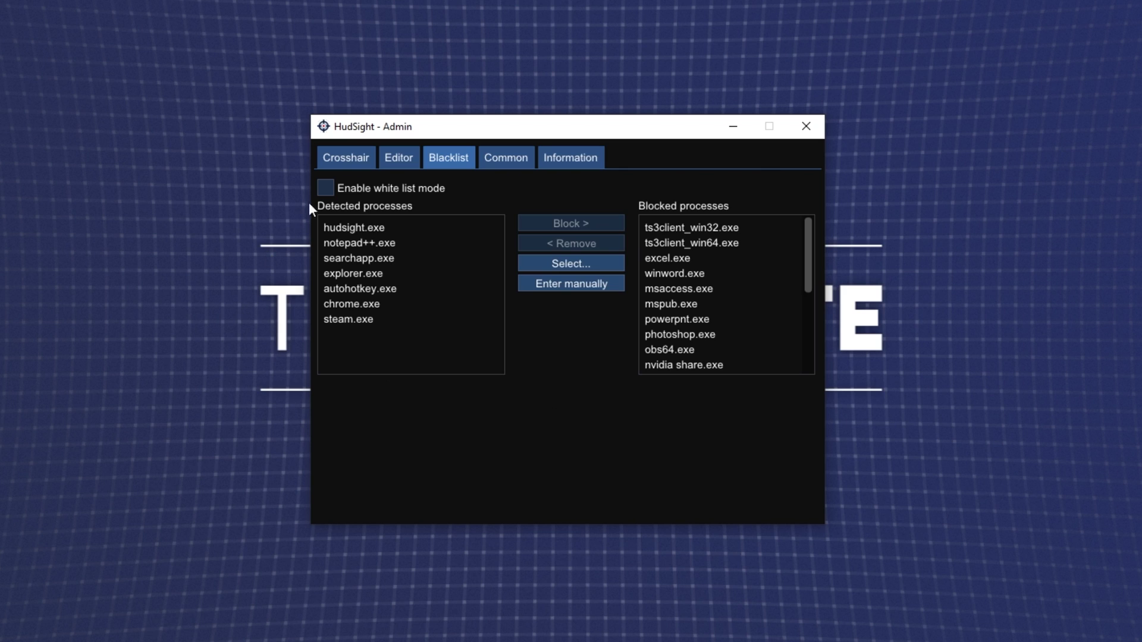
- Tick Enable white list mode, leaving the allowed processes list empty
click(326, 189)
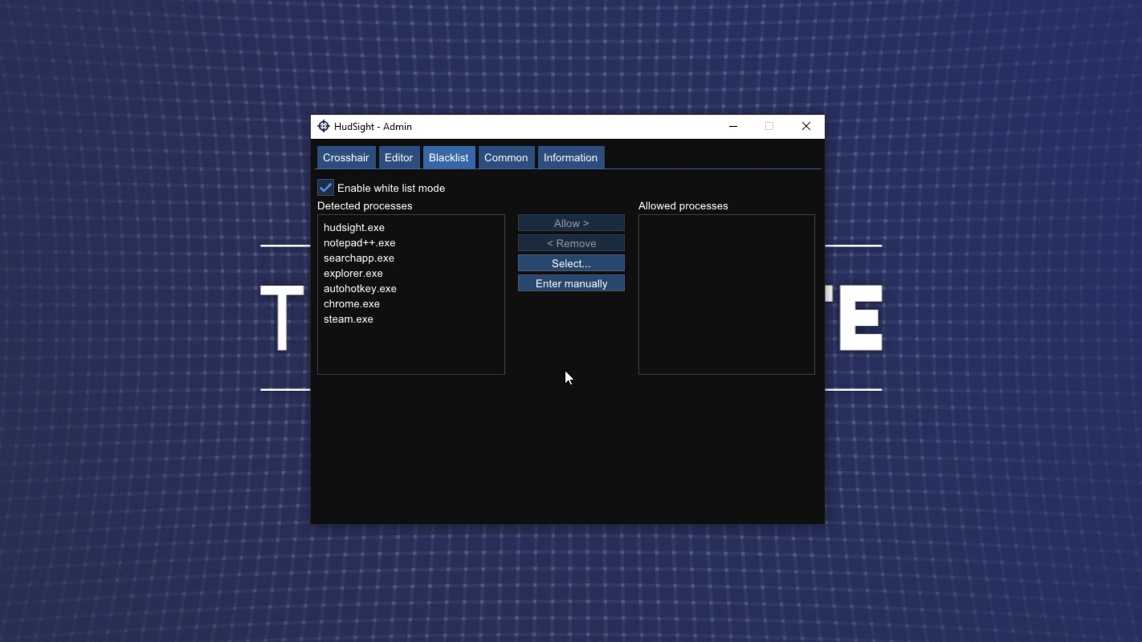
- Back on the Crosshair tab, bind NumPad 0 as Chevron-big's hotkey
click(363, 158)
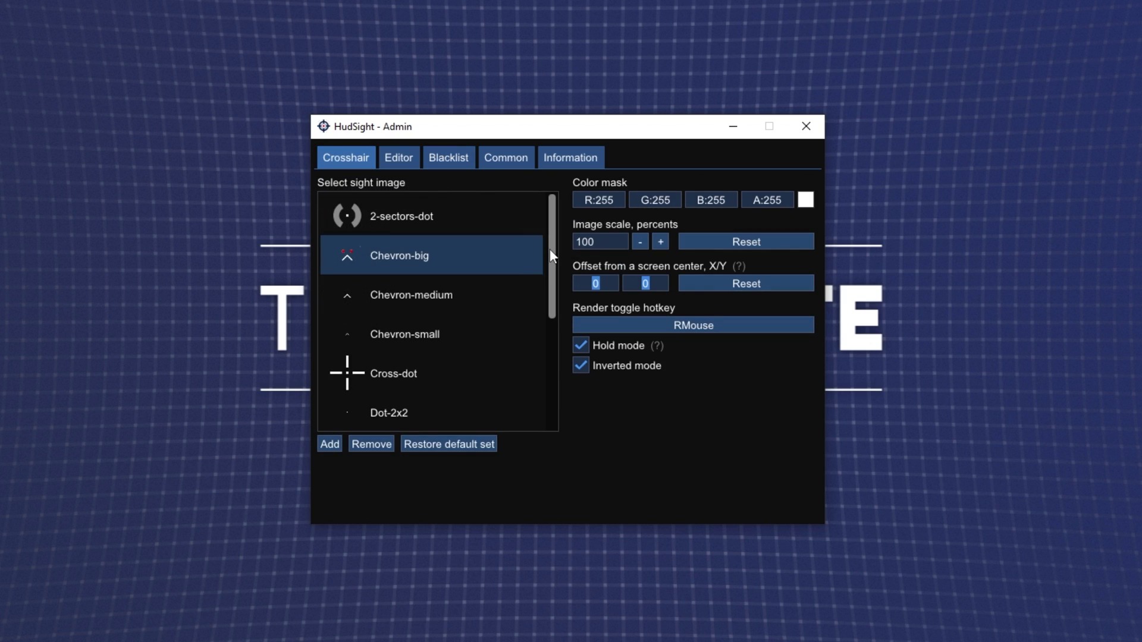
drag(550, 249, 566, 223)
click(486, 272)
key(KP_0)
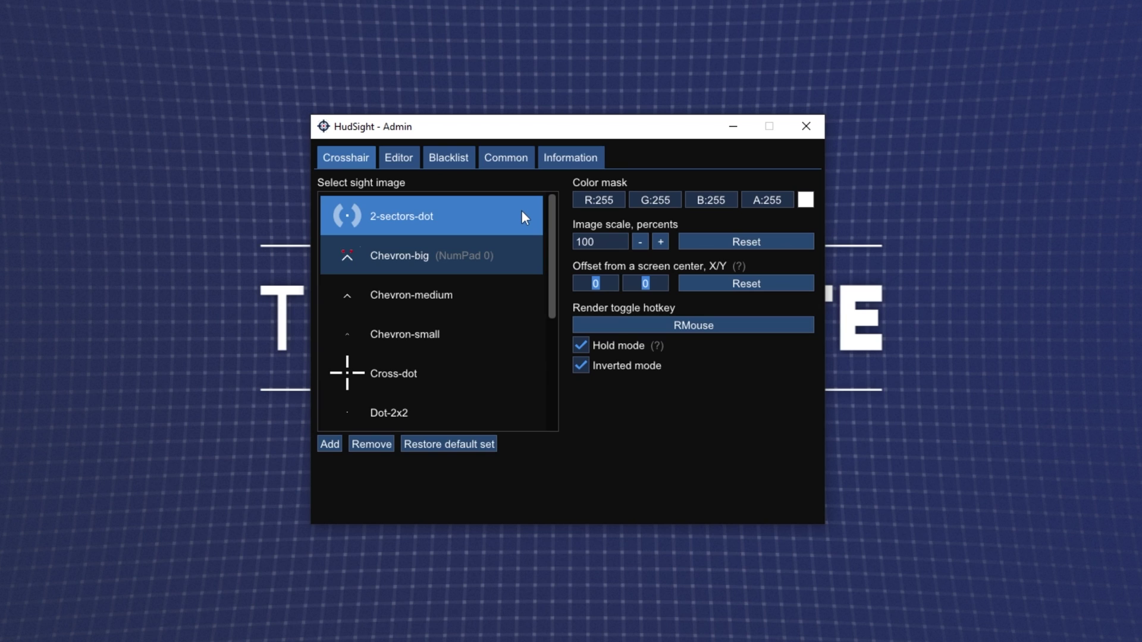
- Clear Chevron-big's NumPad 0 hotkey with Escape and select the 2-sectors-dot sight
right_click(516, 253)
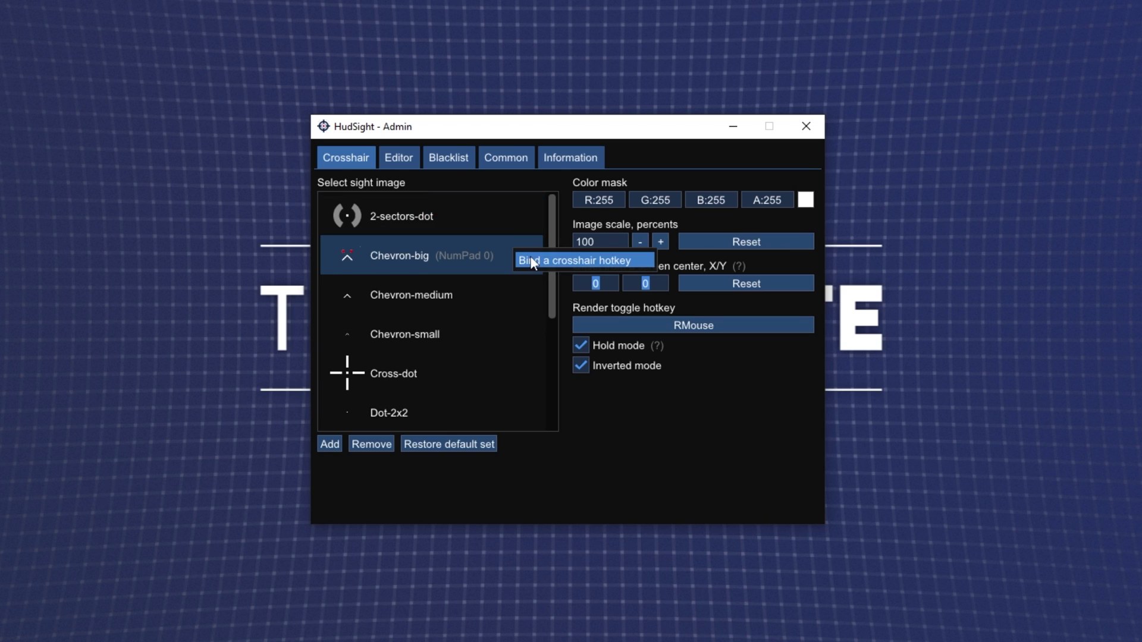
click(530, 258)
key(Escape)
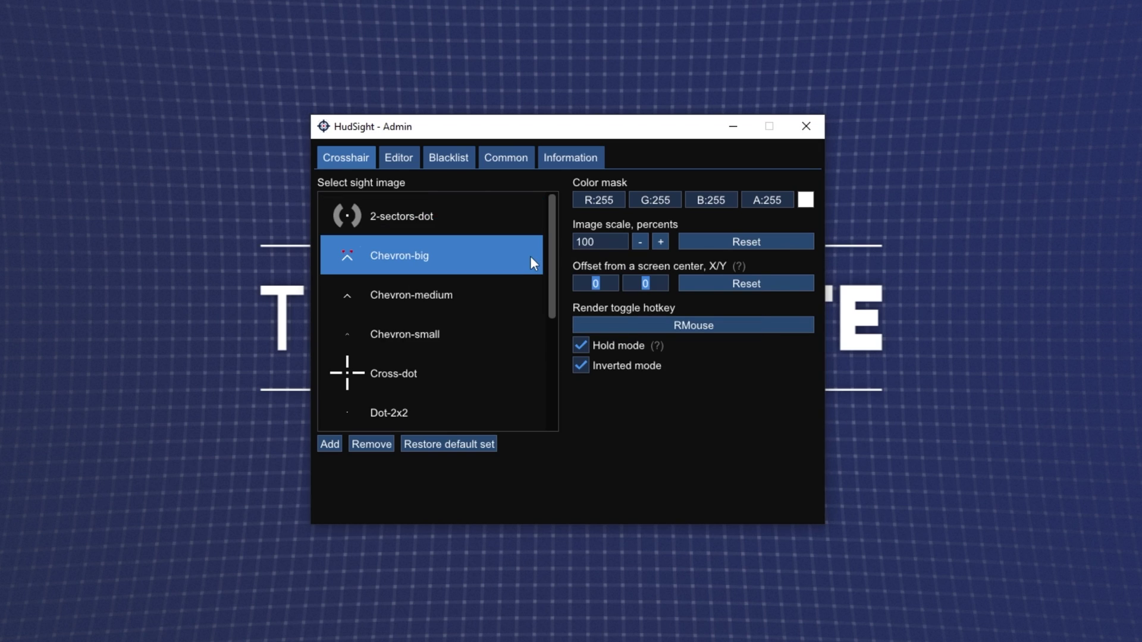
click(532, 223)
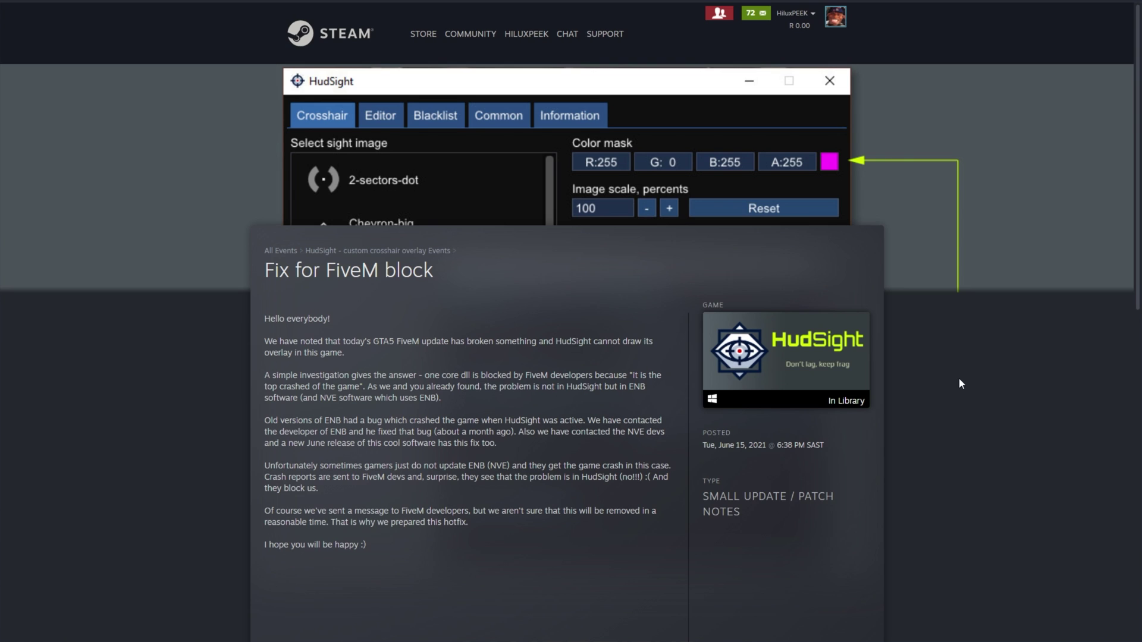
- Close the Fix for FiveM block post and scroll through the HudSight News Hub list
scroll(959, 377, down, 3)
click(1069, 209)
scroll(1070, 209, down, 3)
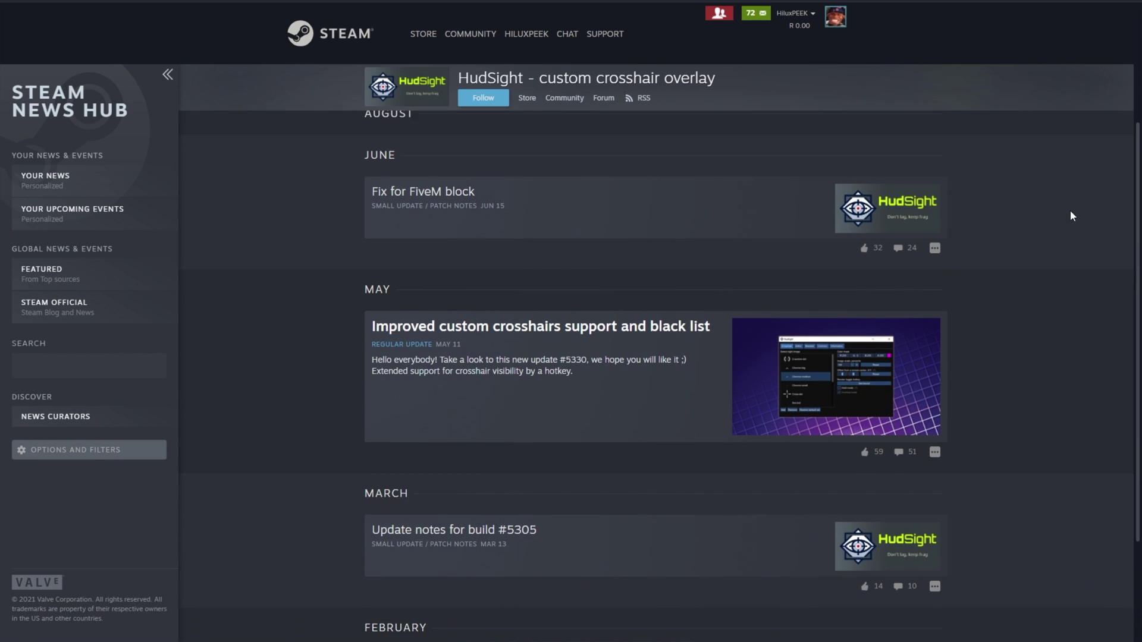
scroll(1071, 212, up, 3)
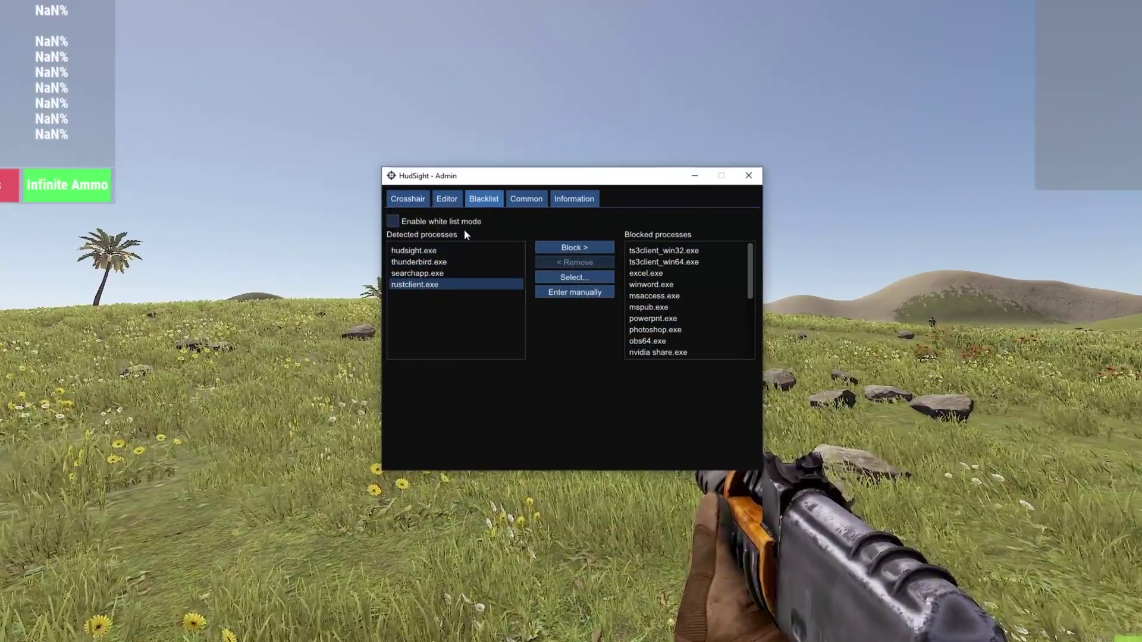
- Whitelist only rustclient.exe, turn on hold mode, and test it by aiming down sights in Rust
click(437, 247)
click(570, 267)
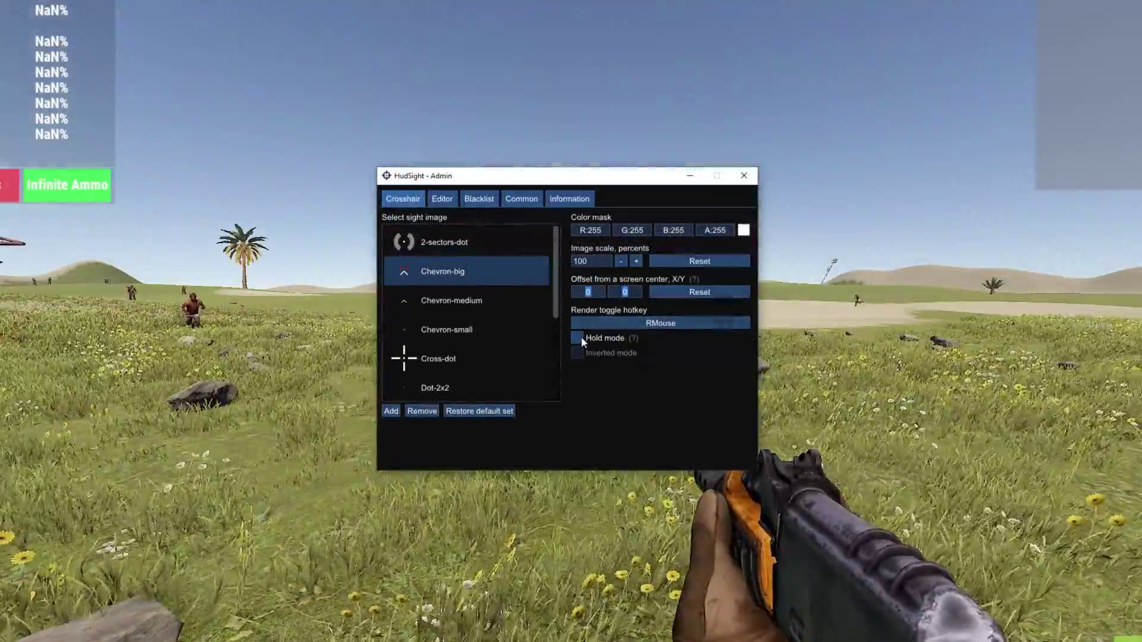
click(577, 337)
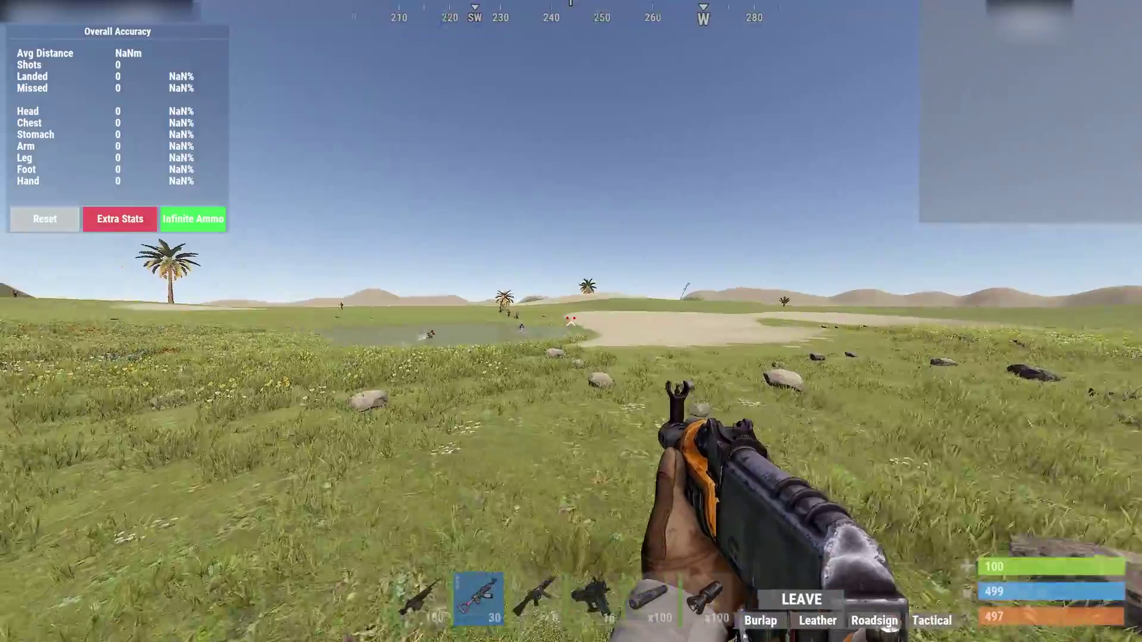
right_click(571, 321)
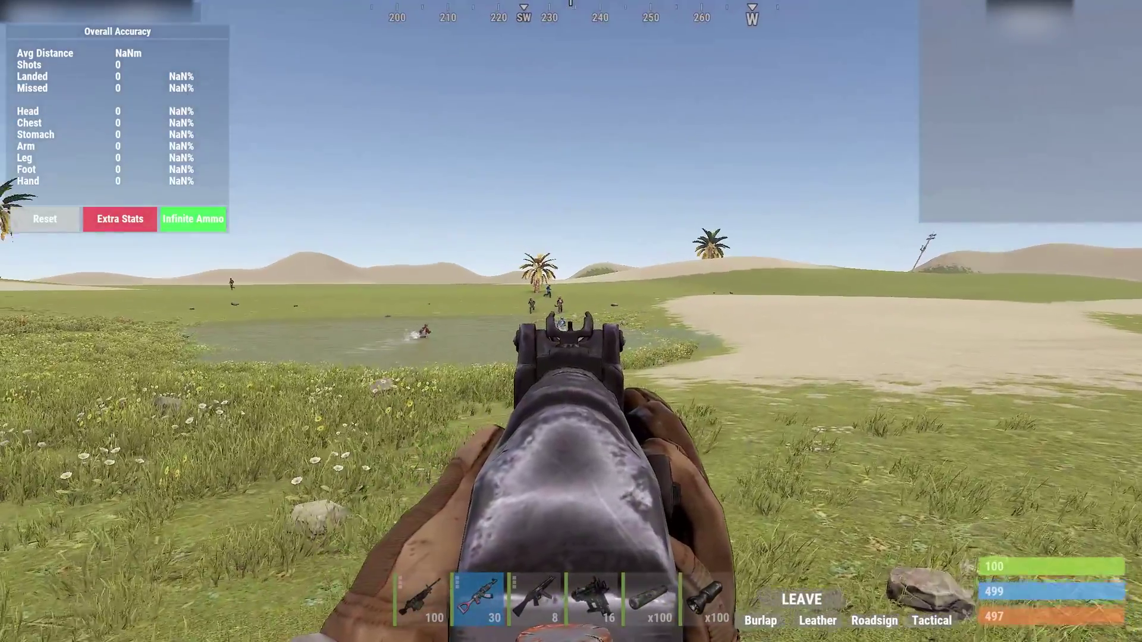
right_click(571, 321)
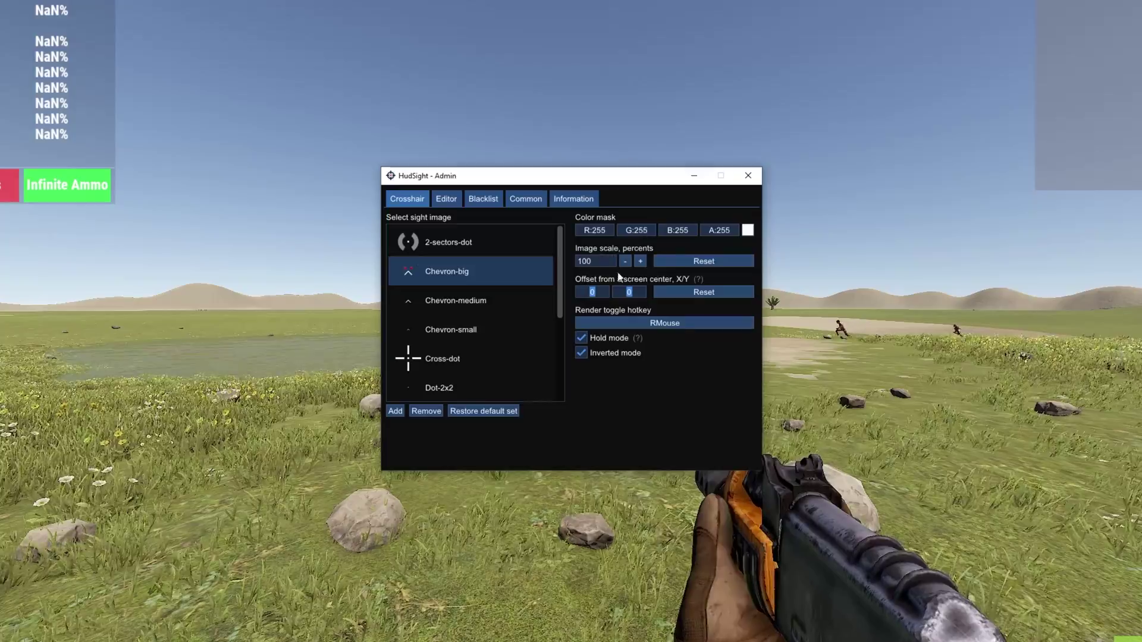
- Set the crosshair image scale to 200 percent
drag(633, 187, 628, 187)
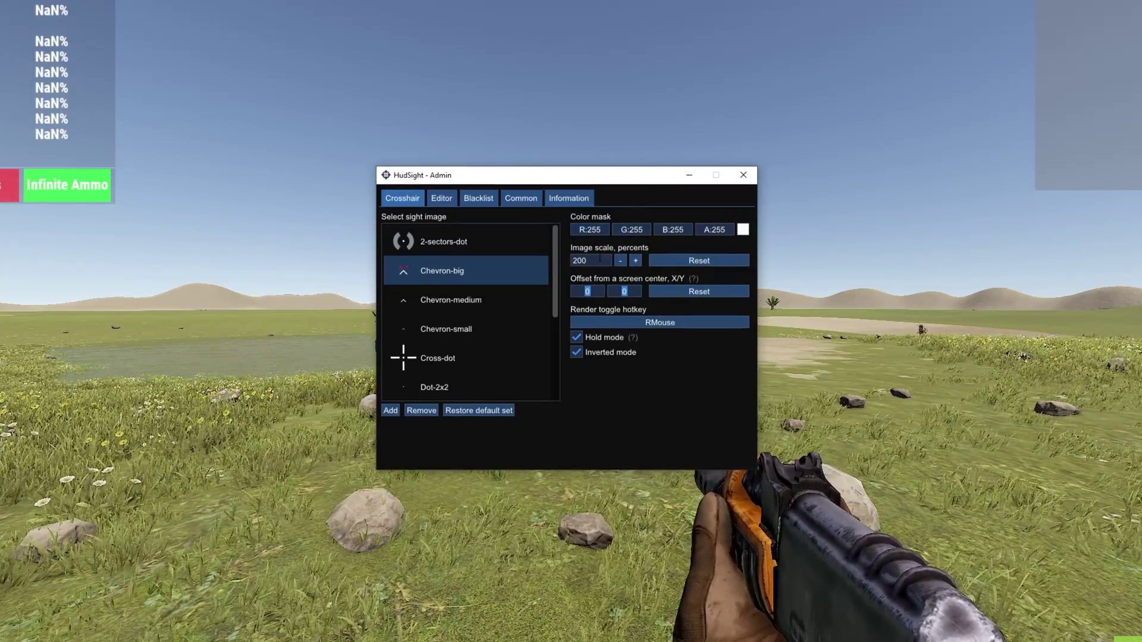
double_click(586, 261)
text(200)
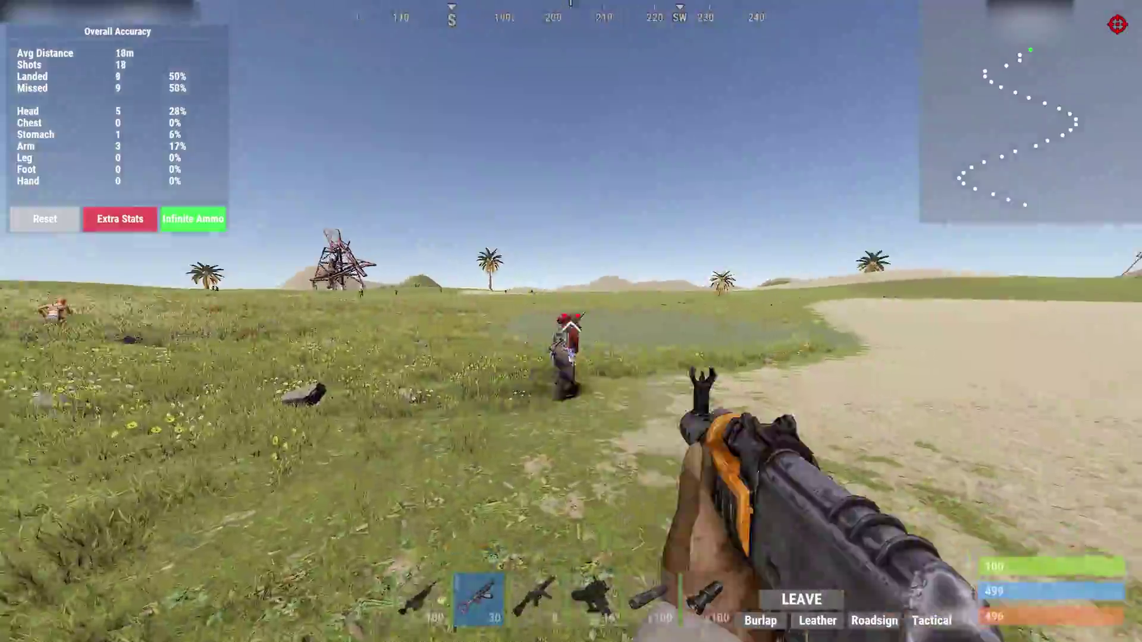
- Fire the rifle and shotgun at targets in Rust, then reload the shotgun
click(571, 321)
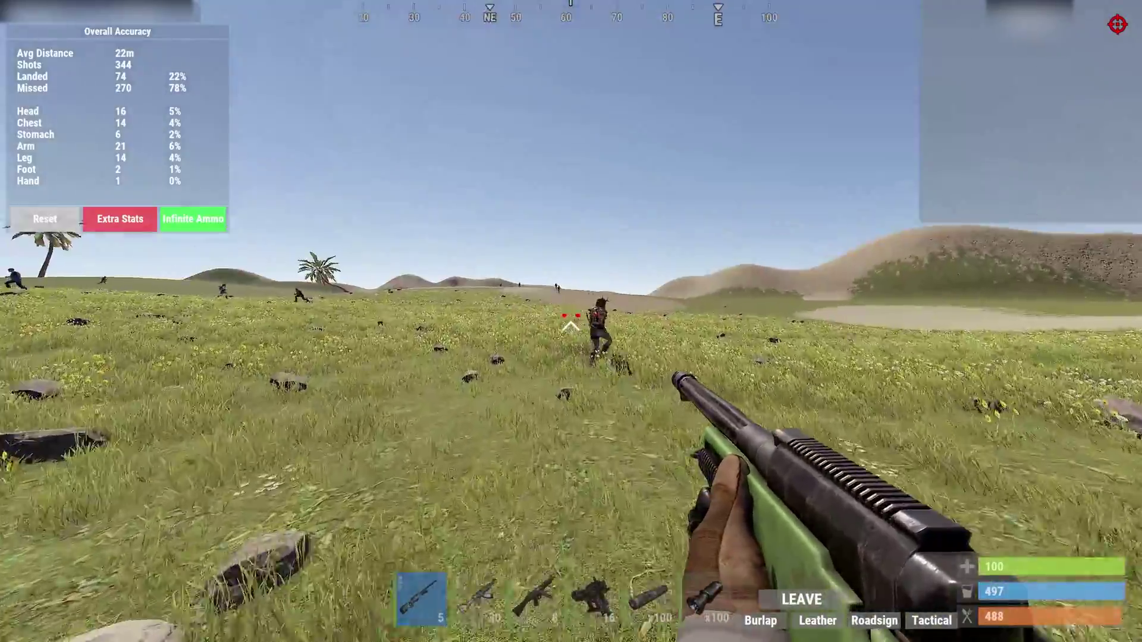
click(572, 321)
key(r)
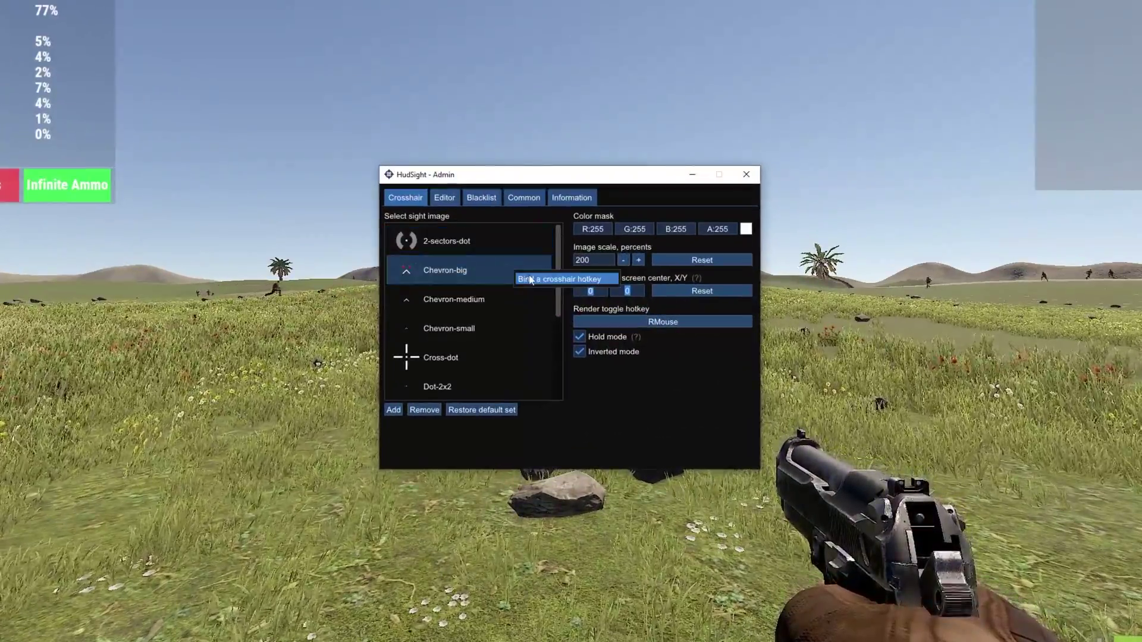
- Bind NumPad 0 to Chevron-big and NumPad 1 to 2-sectors-dot
click(531, 279)
key(KP_0)
click(512, 247)
key(KP_1)
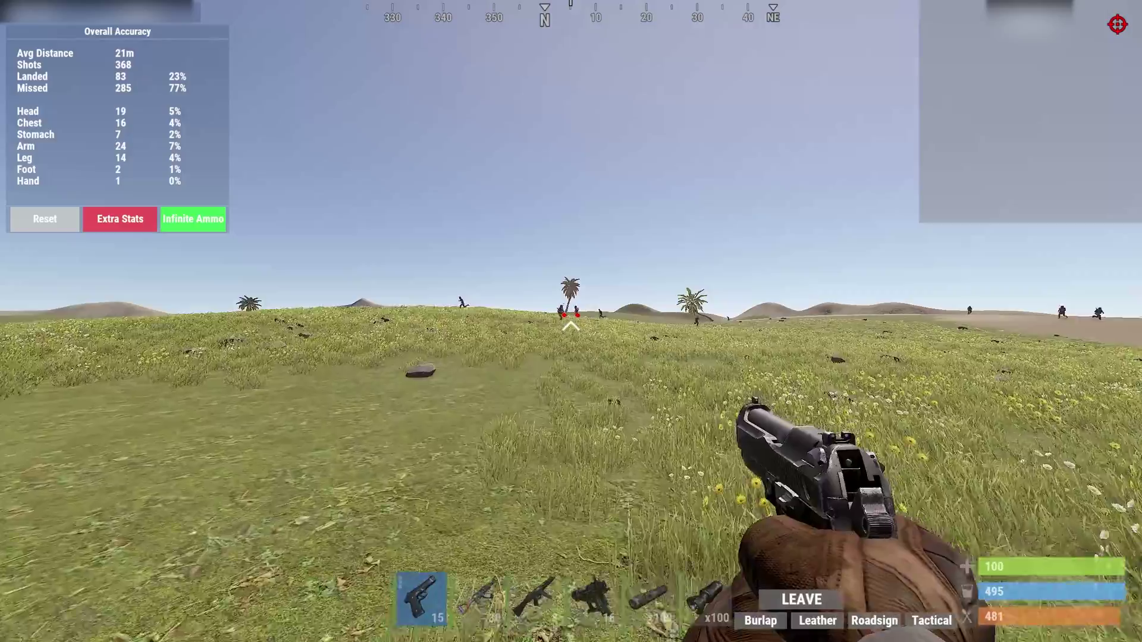
- Walk forward and fire the pistol repeatedly at targets, aiming down its sights
key(w)
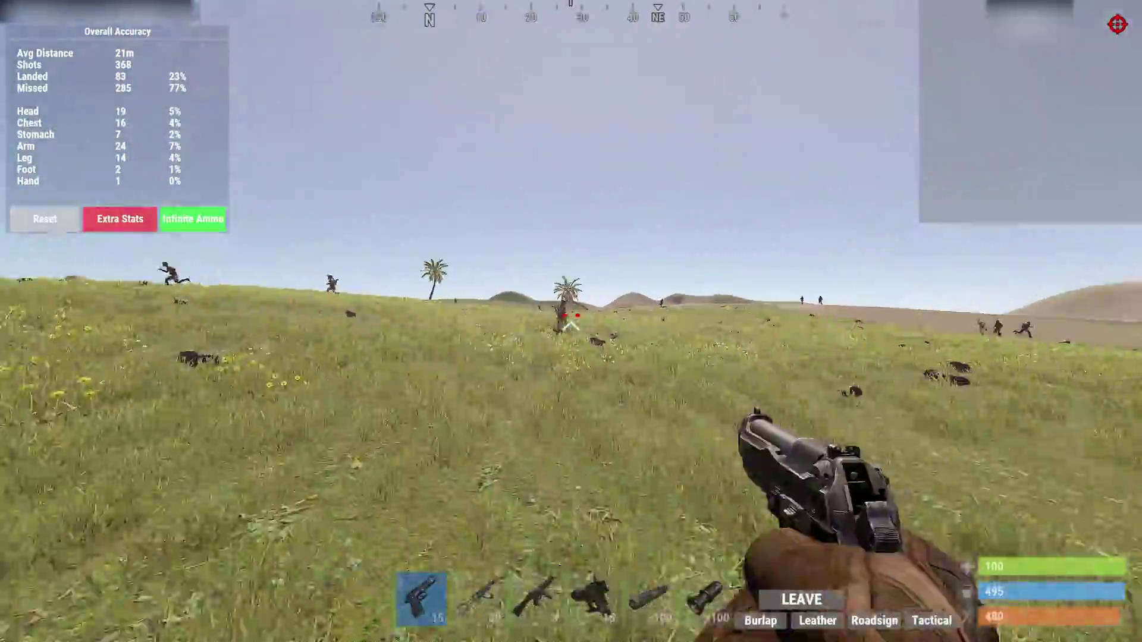
right_click(571, 321)
click(571, 321)
click(571, 321)
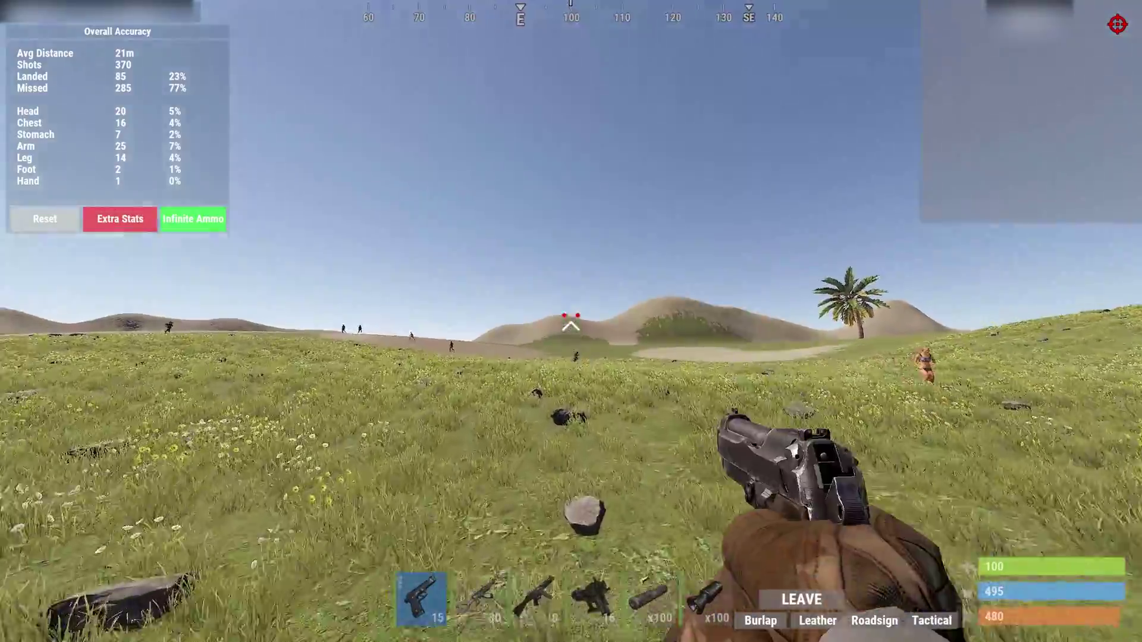
right_click(571, 321)
click(571, 322)
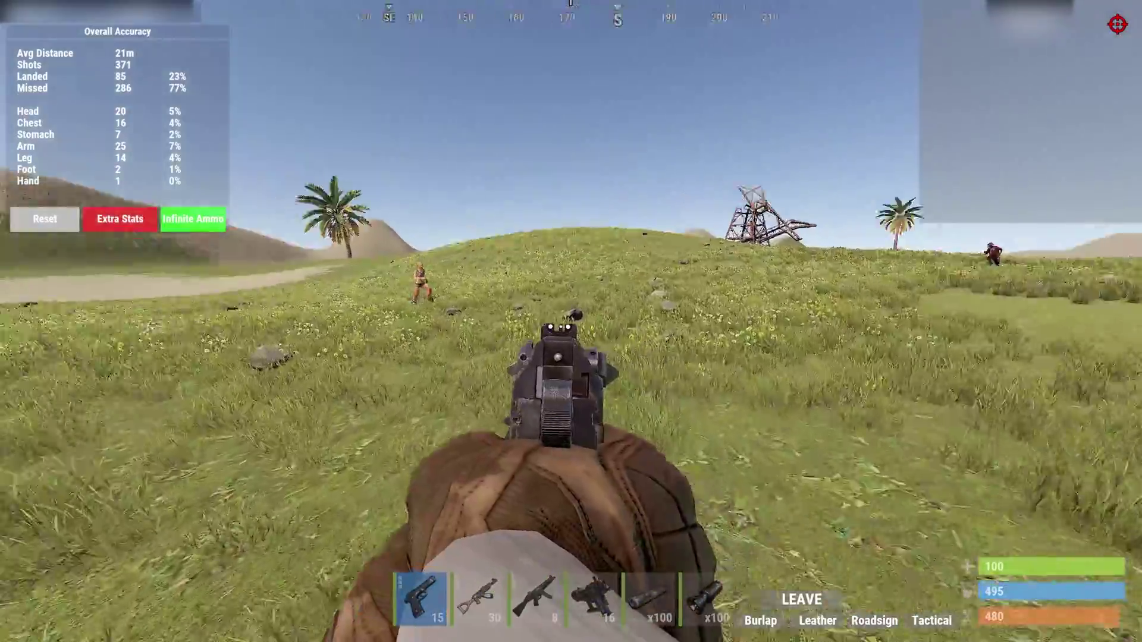
click(571, 321)
click(571, 322)
click(571, 321)
click(571, 321)
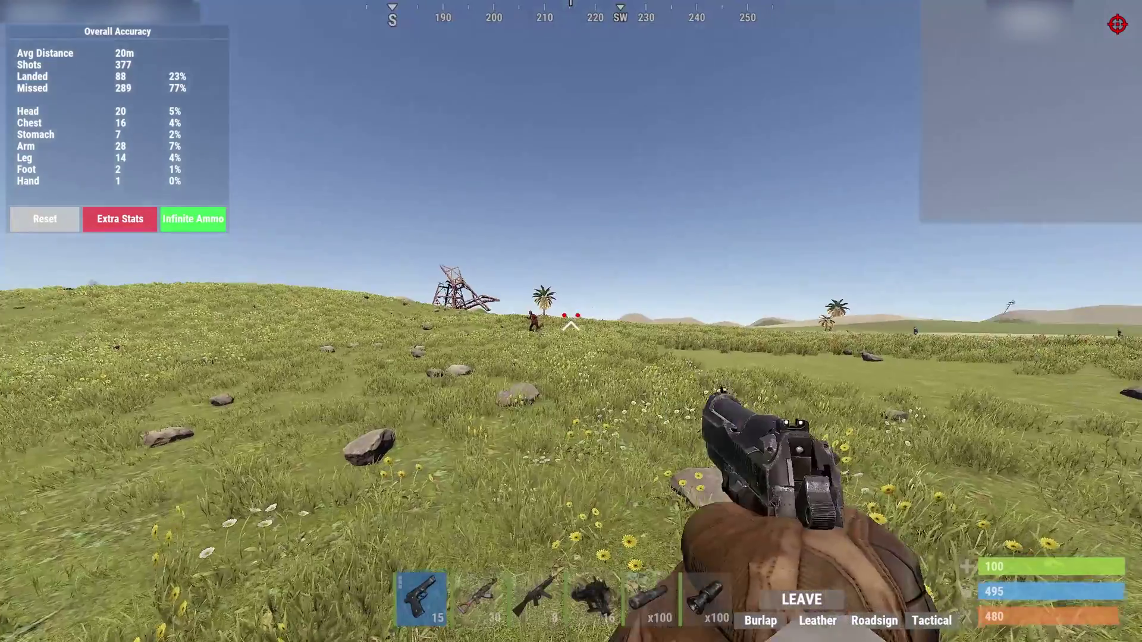